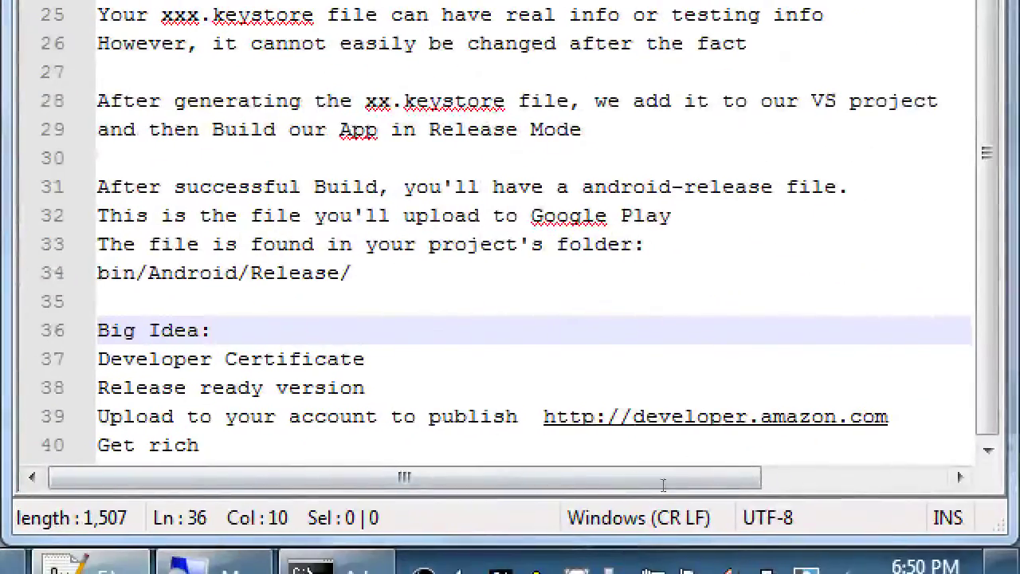
Step: Highlight 'Certificate', 'version' and part of the upload line in the Big Idea list
key("Down")
key("ctrl+Left")
key("ctrl+shift+Right")
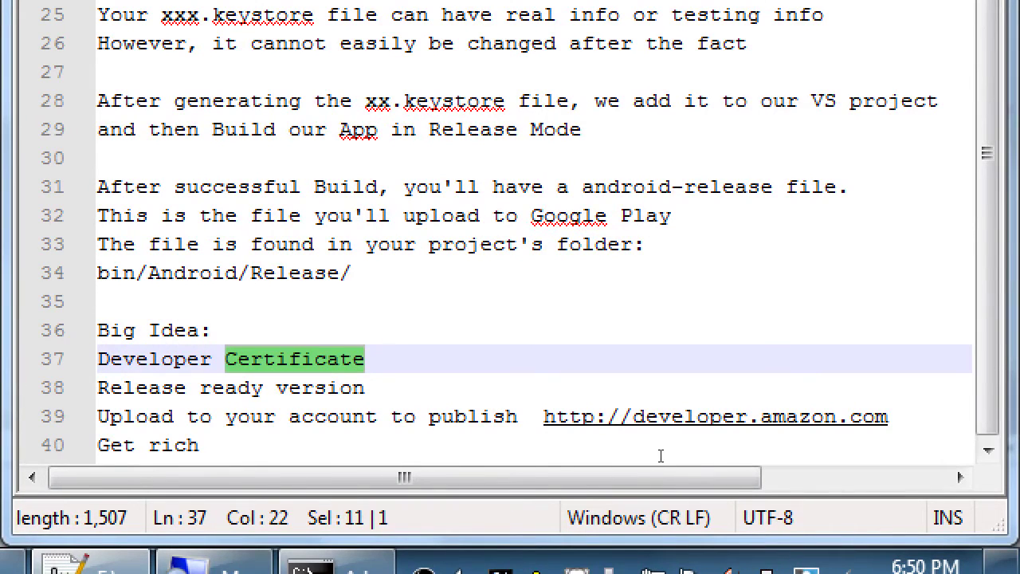
key("Down")
key("ctrl+Left")
key("ctrl+shift+Right")
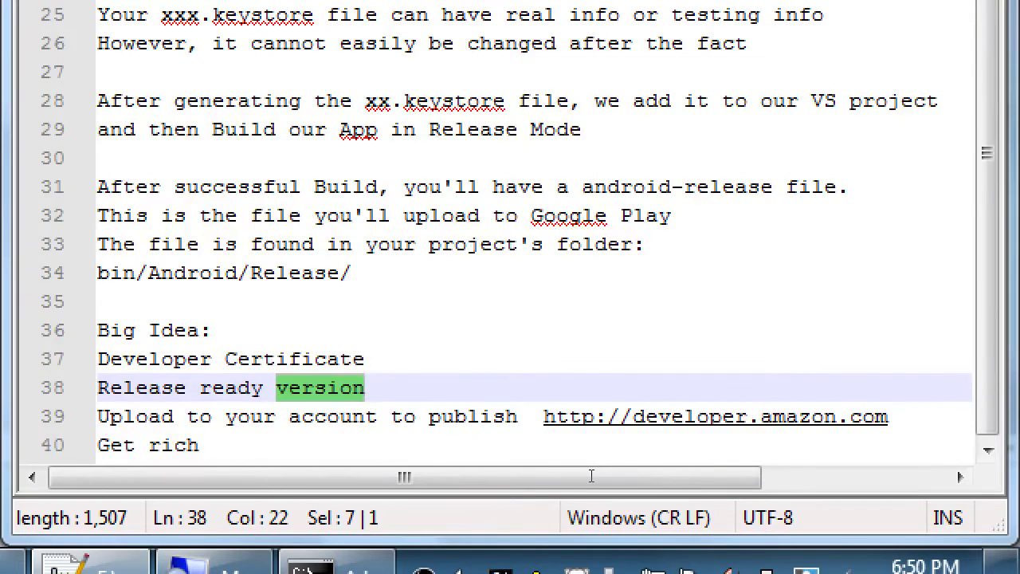
key("Down")
key("Home")
key("Right")
key("Right")
key("Right")
key("Right")
key("ctrl+shift+Right")
key("ctrl+shift+Right")
key("shift+Right")
key("shift+Right")
key("shift+Right")
key("shift+Right")
key("shift+Right")
key("shift+Right")
key("shift+Right")
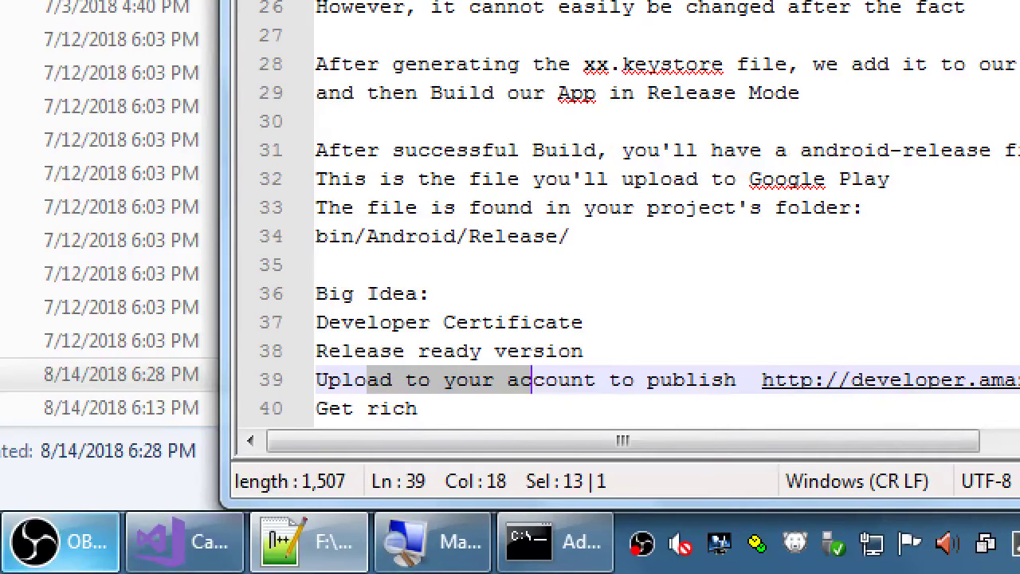
Step: Add blank lines after the Get rich line
mouse_move(0, 573)
key("Down")
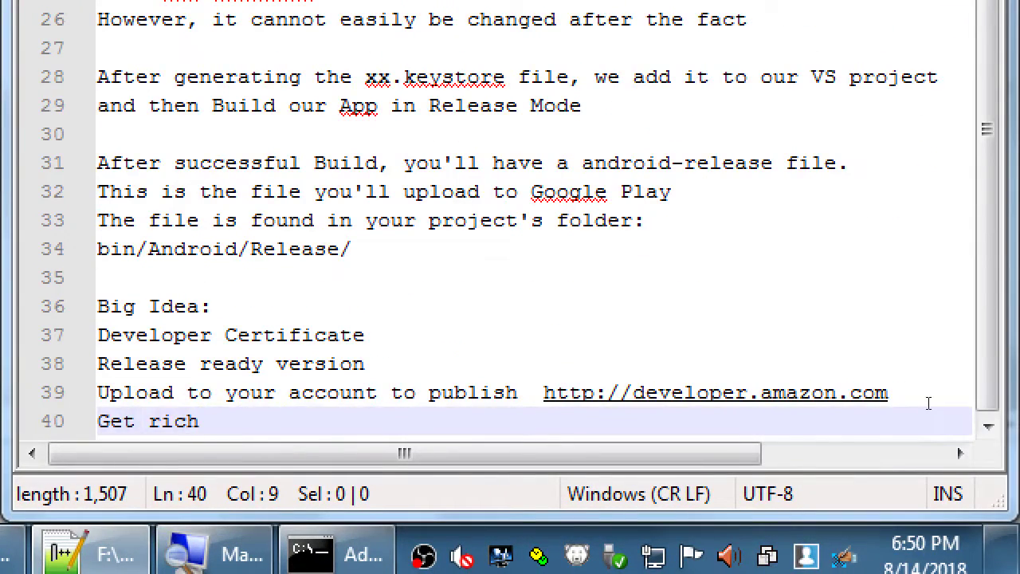
key("Return")
key("Return")
key("Return")
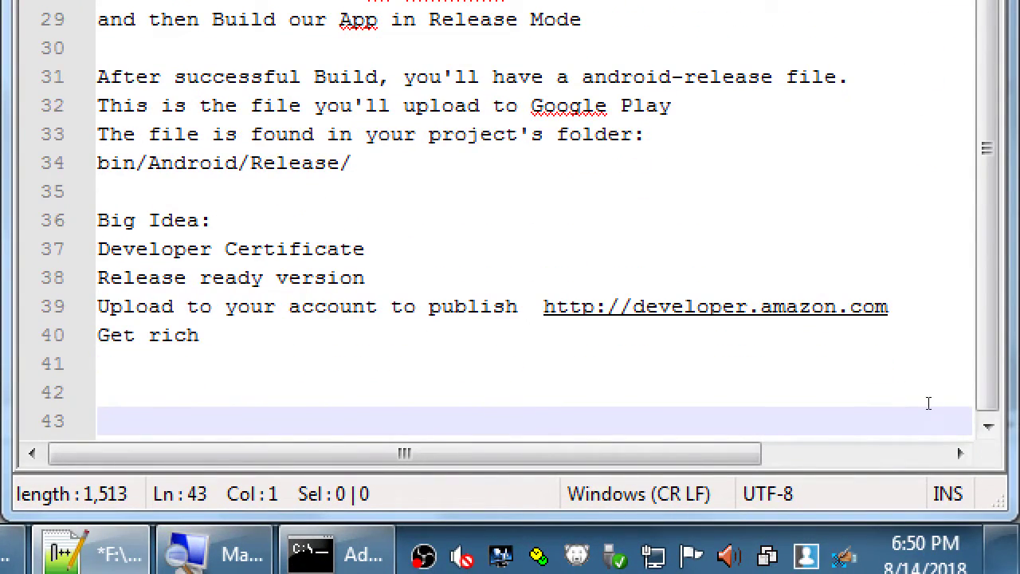
Step: Type 'Create a free account at Amazon to distribute your apps' as a new note
type("Create a few")
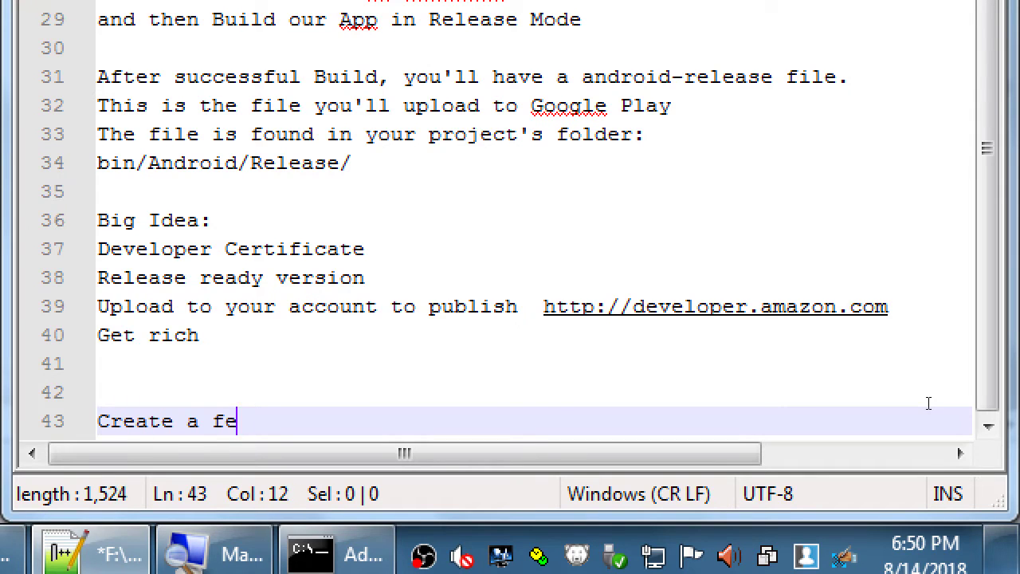
key("BackSpace")
key("BackSpace")
type("ree acc")
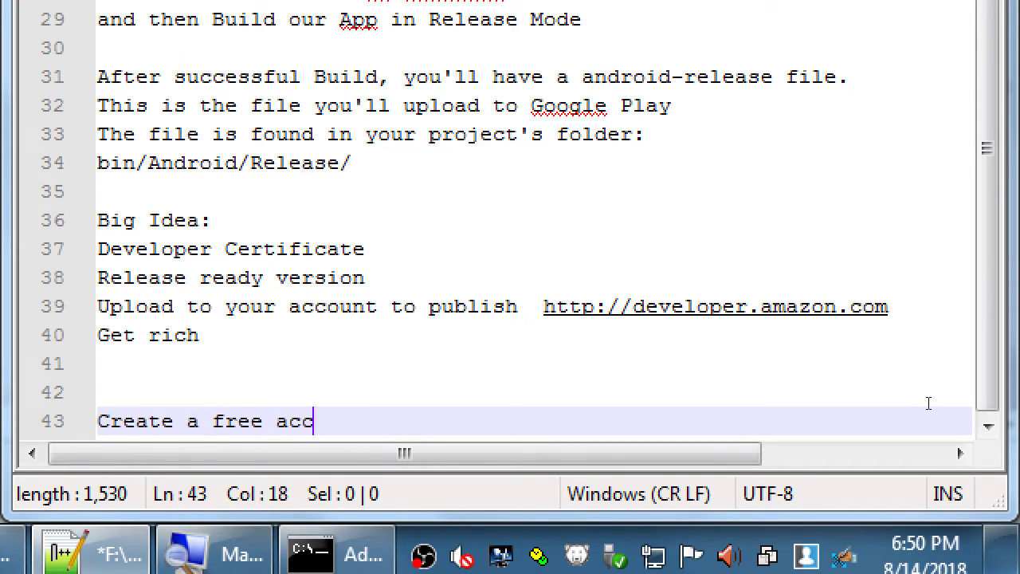
type("ount at Aamzo")
key("BackSpace")
key("BackSpace")
key("BackSpace")
key("BackSpace")
type("mz")
key("BackSpace")
type("azon to distribute ")
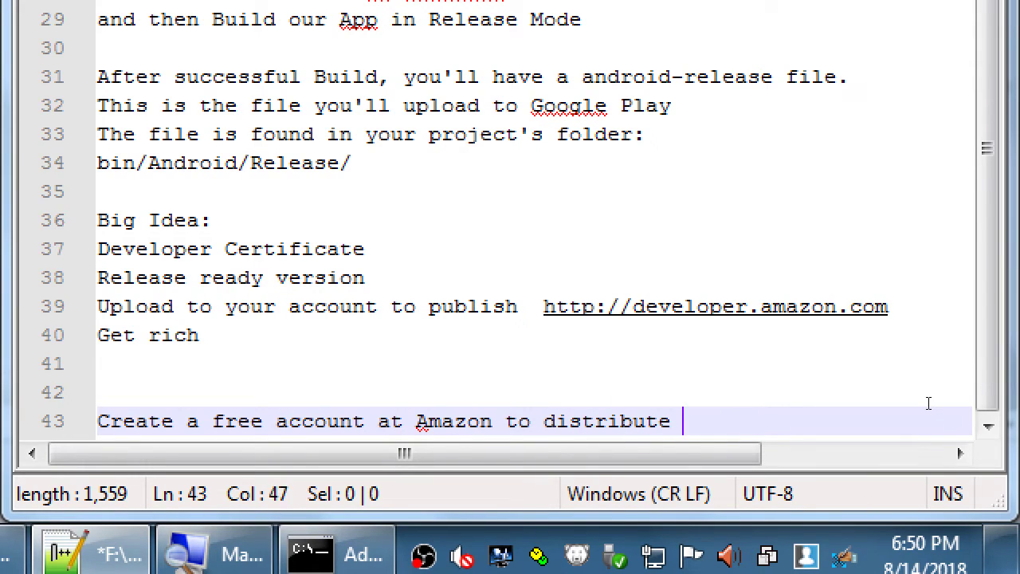
type("your apps")
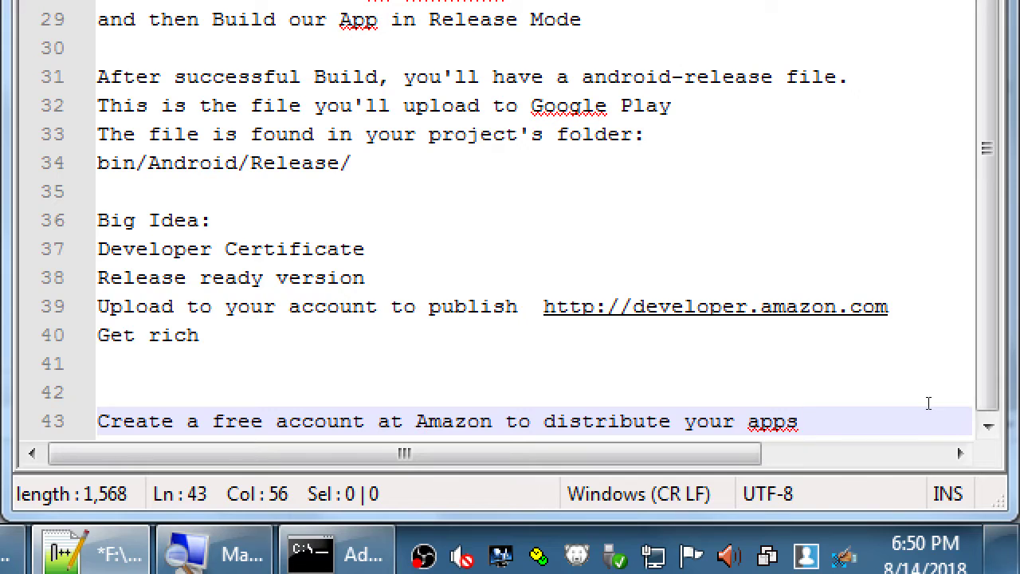
key("Return")
Step: Finish the note with '(either free or paid); as opposed to Google/Apple' and save it
type("(either ")
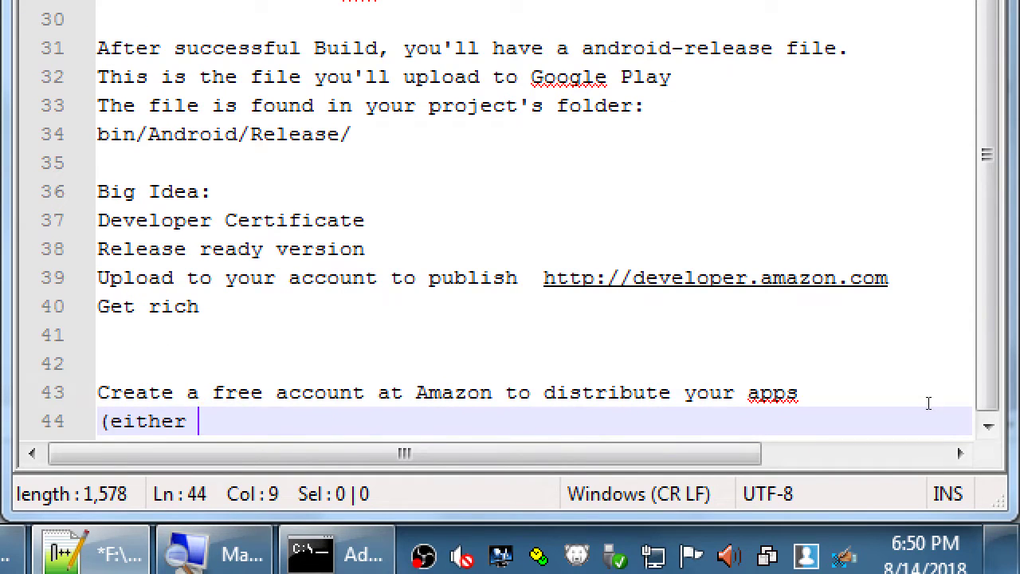
type("free or paid)")
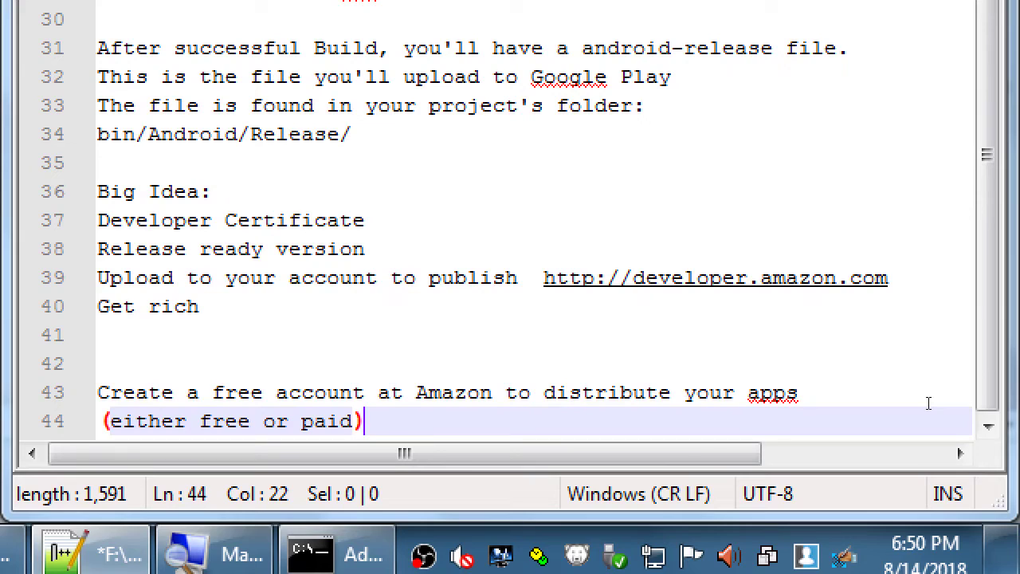
type("; as p")
key("BackSpace")
type("cpposed to G")
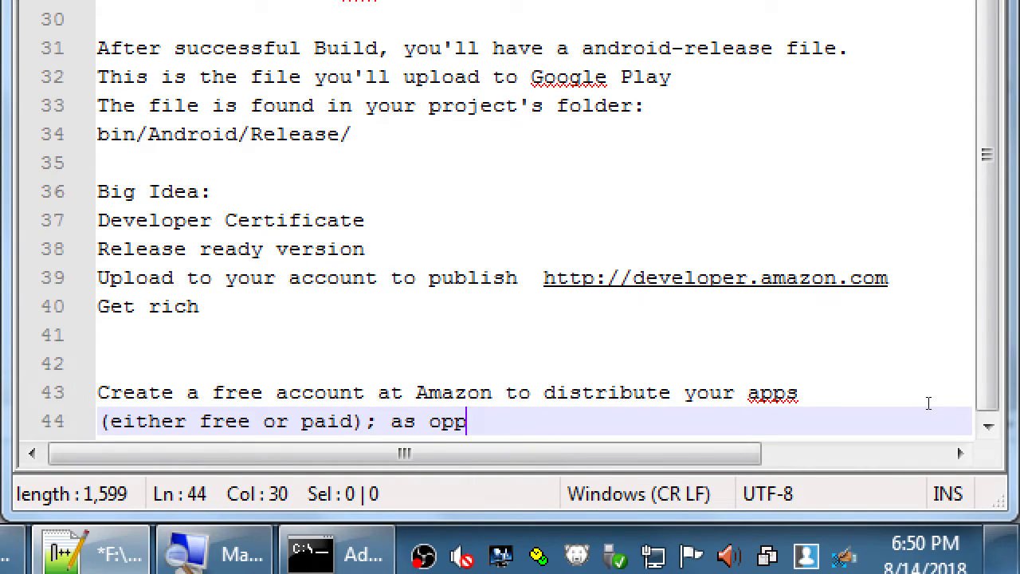
type("oogle/P")
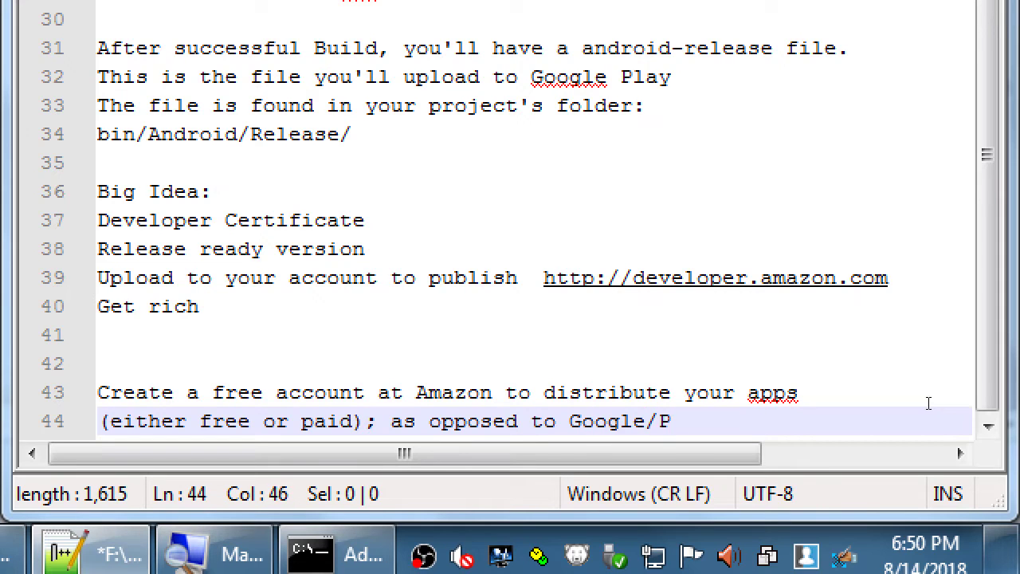
key("BackSpace")
type("Apple")
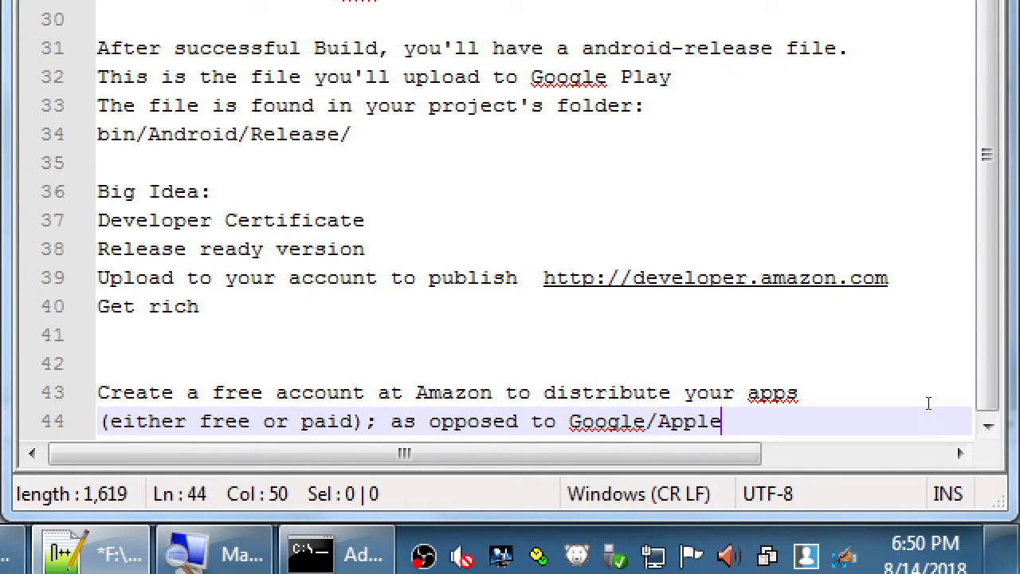
key("ctrl+s")
key("Up")
key("Up")
key("Up")
key("Up")
key("Up")
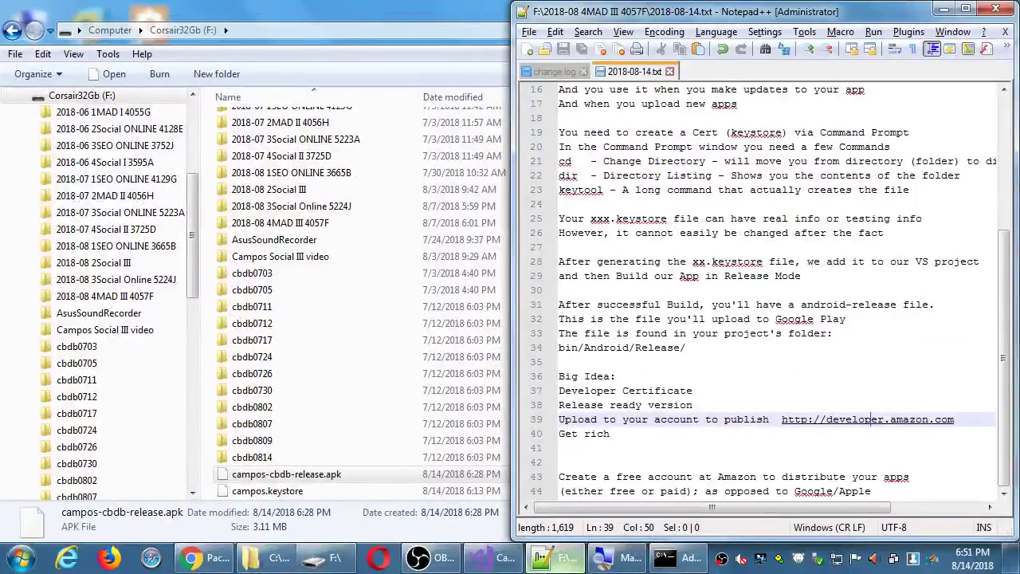
Step: Maximize Chrome, load developer.amazon.com in a new tab and go to Sign In
left_click(203, 557)
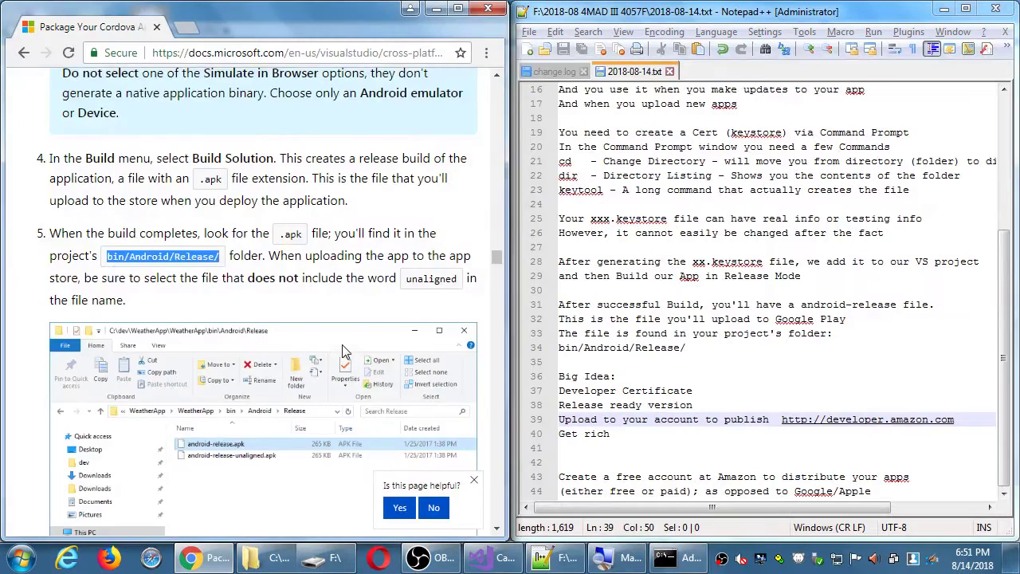
key("super+Up")
key("ctrl+t")
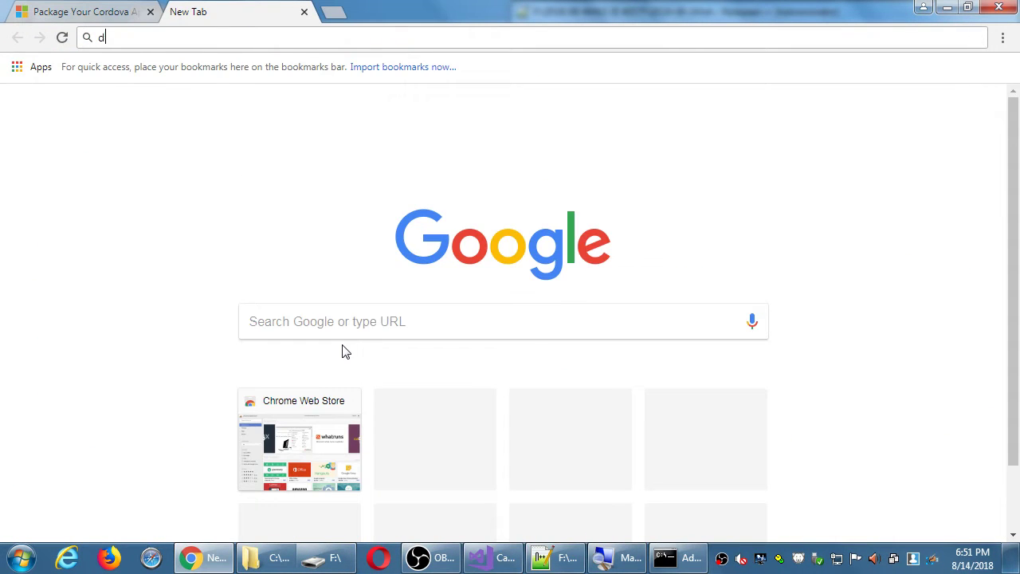
type("developer.")
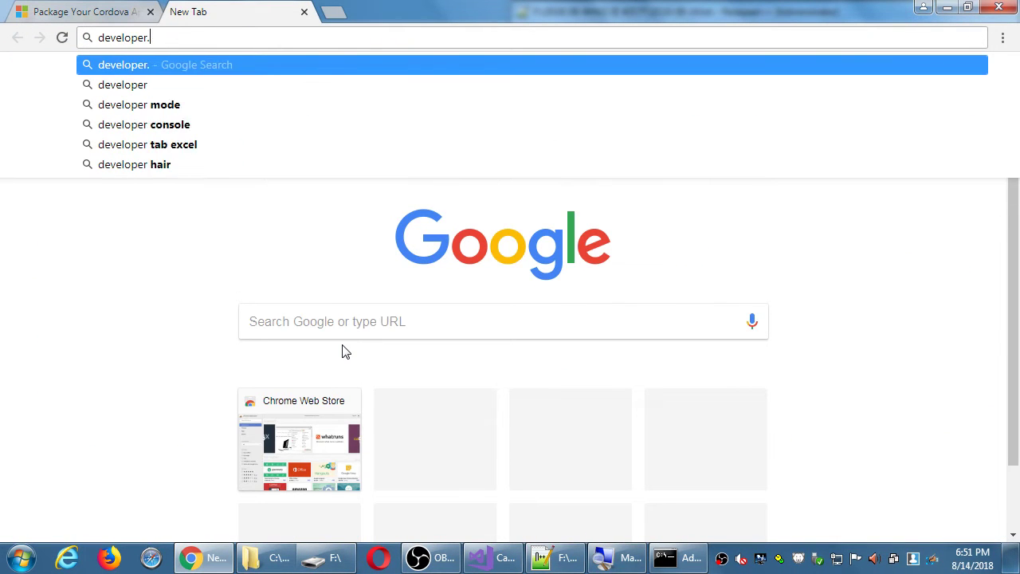
type("amazon.com")
key("Return")
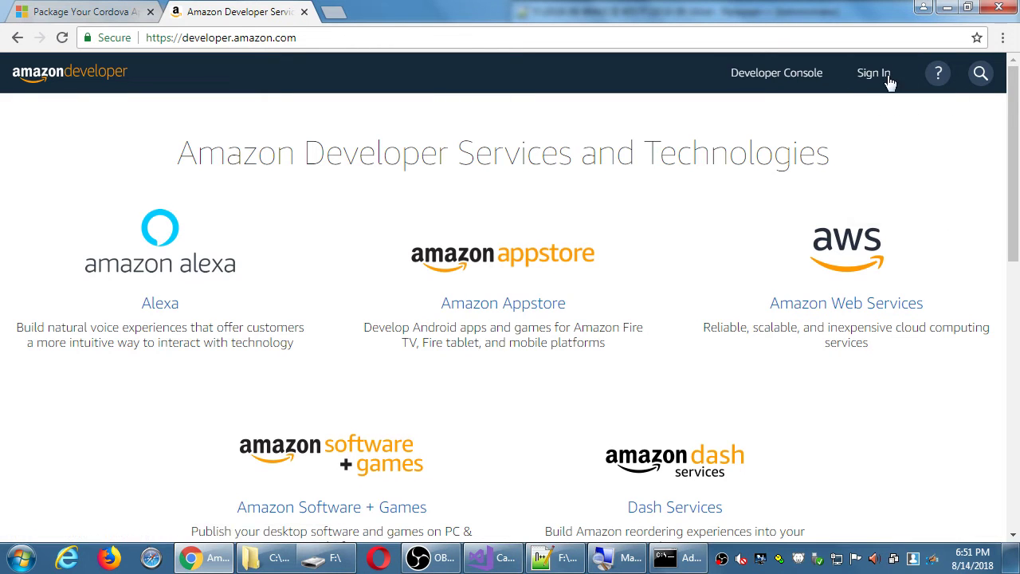
left_click(865, 80)
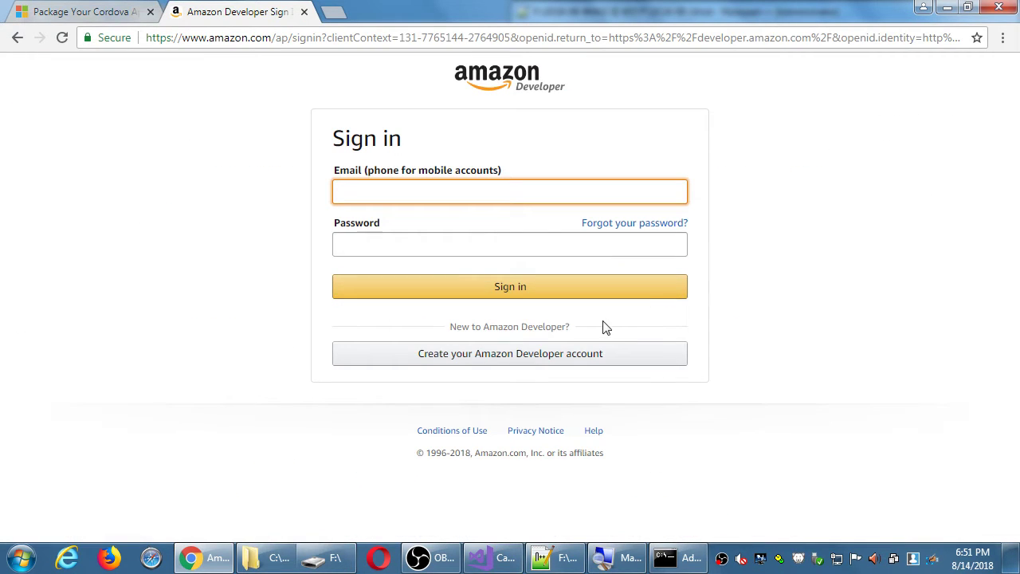
Step: Sign in with the account e-mail and password and have a verification code e-mailed
key("Tab")
type("••••••••••")
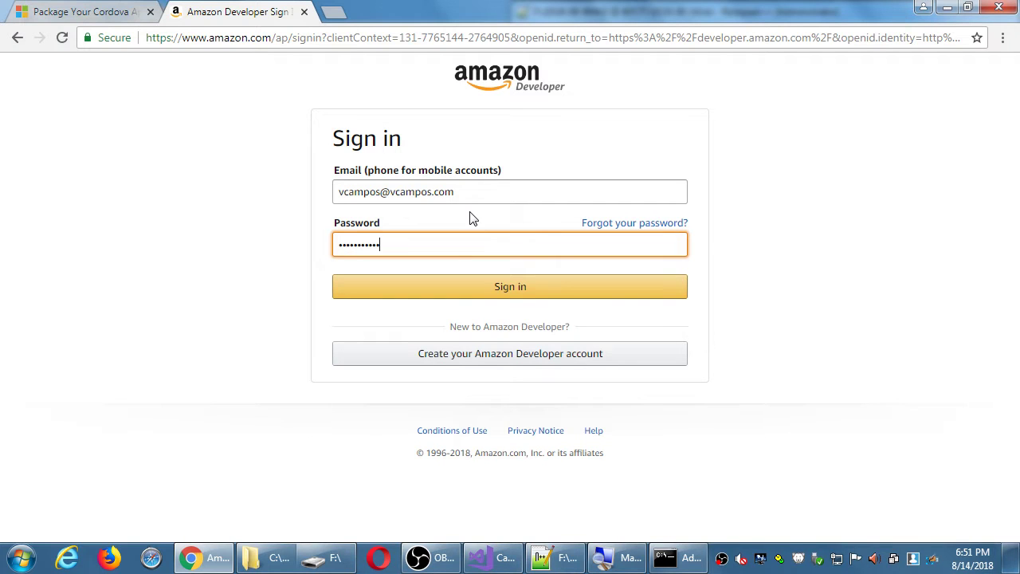
key("Return")
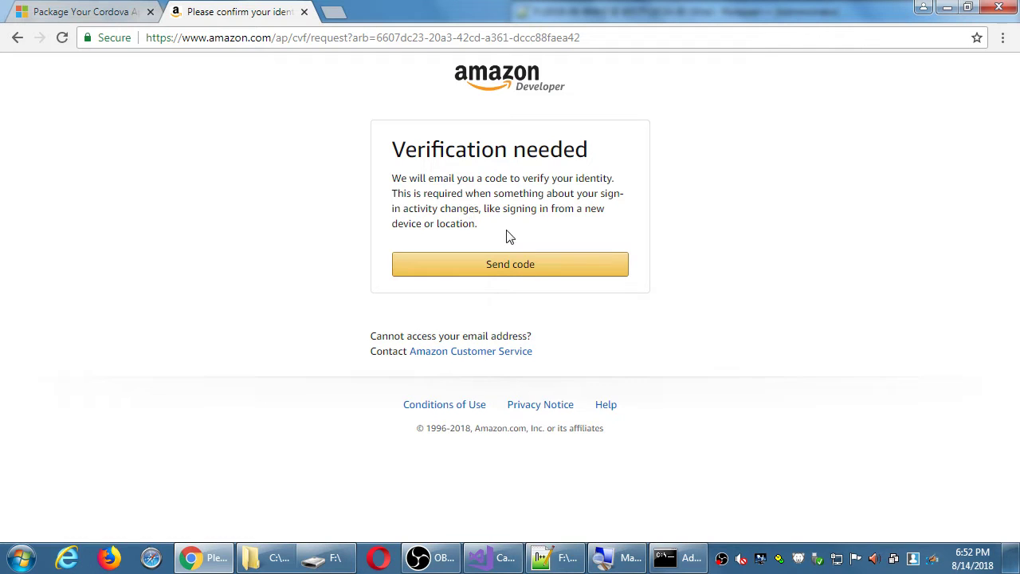
left_click(536, 266)
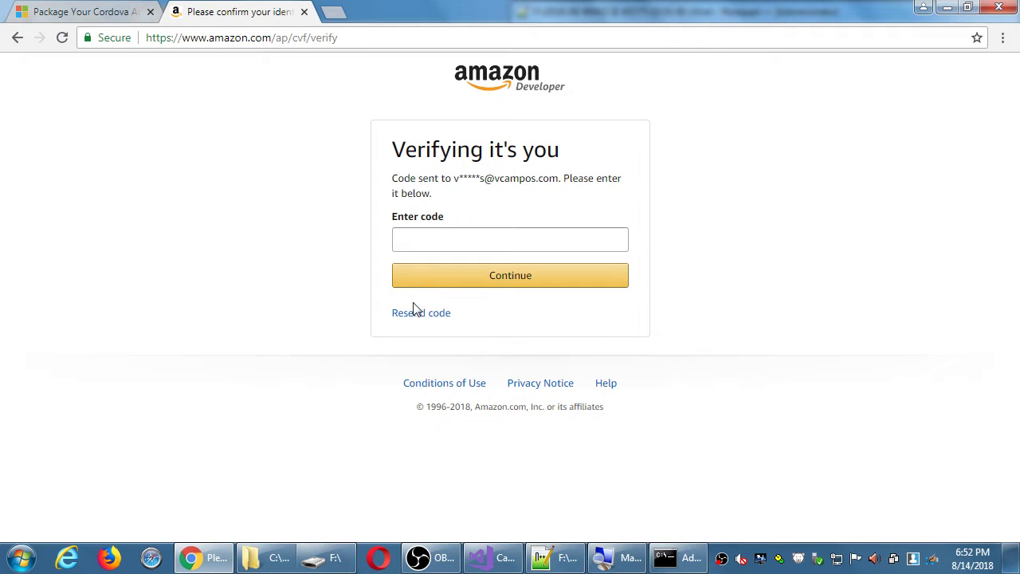
left_click(510, 71)
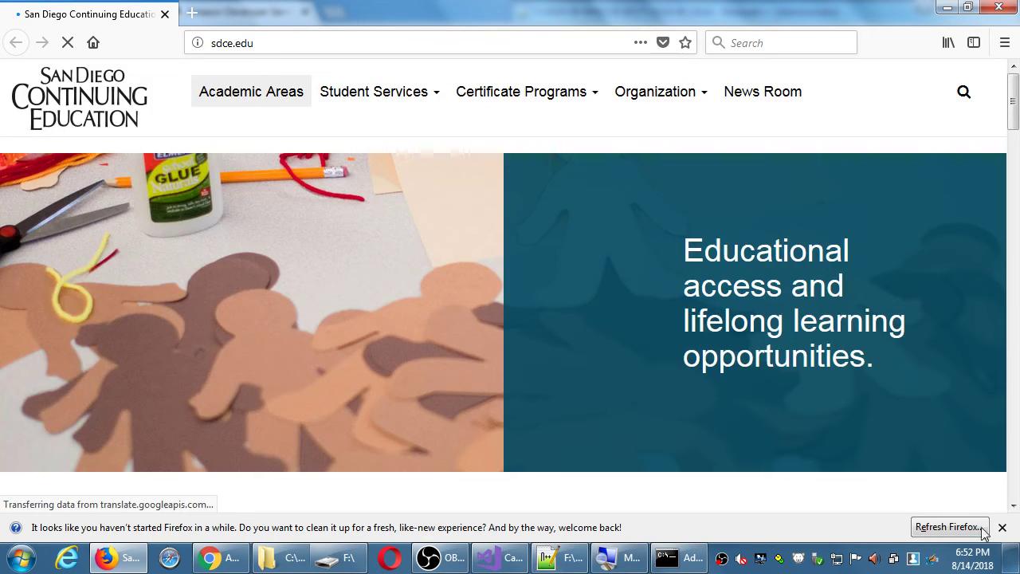
Step: In Firefox, load developer.amazon.com, open the sign-in page and choose to create an account
left_click(1002, 528)
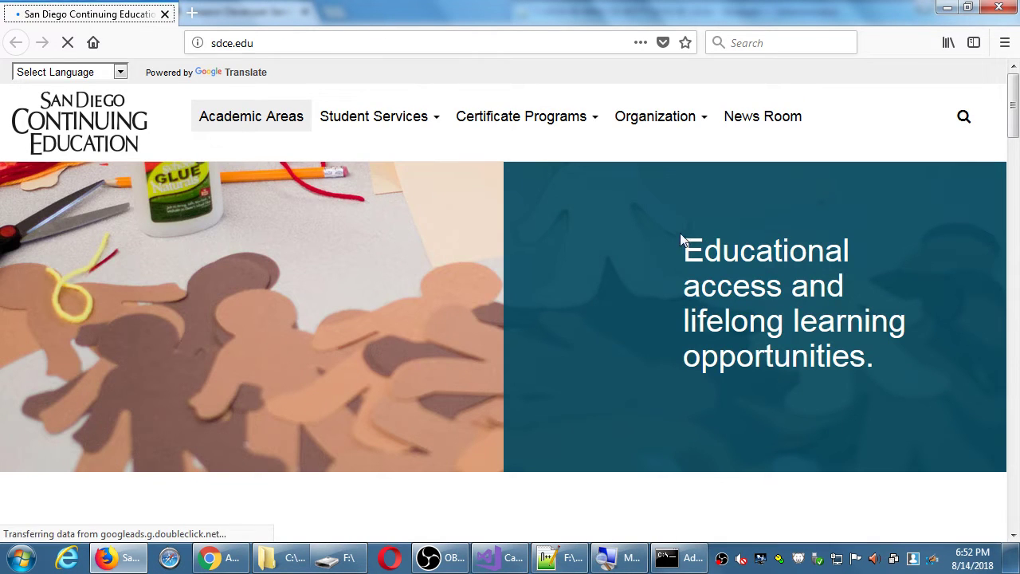
left_click(340, 44)
type("develo")
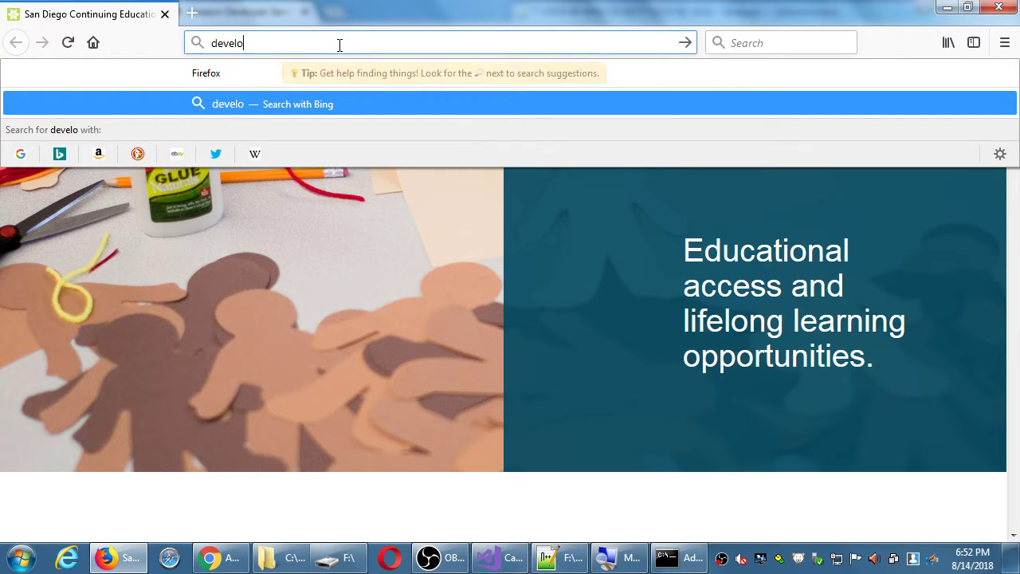
type("per.andro")
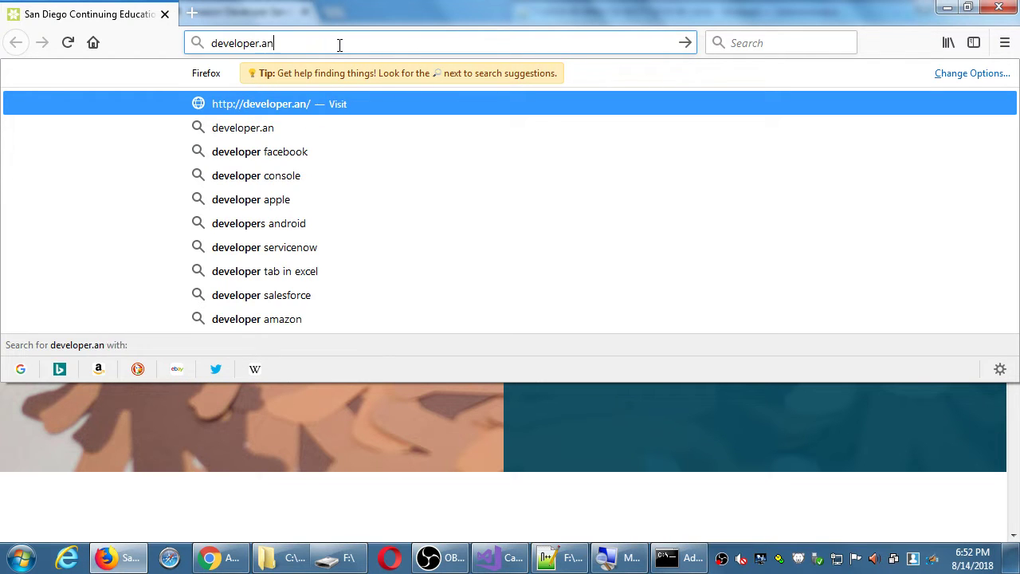
key("BackSpace")
key("BackSpace")
key("BackSpace")
key("BackSpace")
key("BackSpace")
type("amaozn.c")
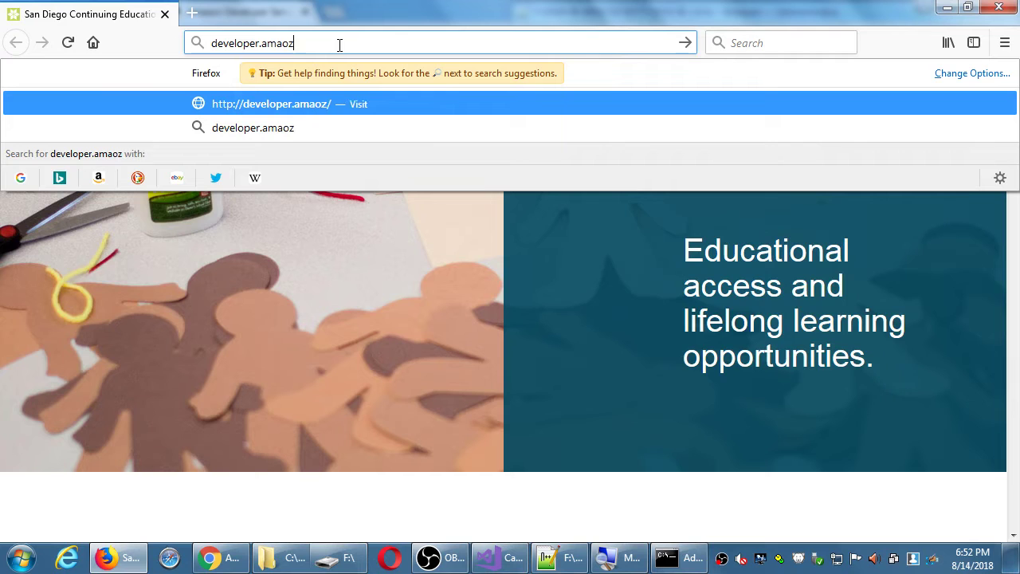
key("BackSpace")
key("BackSpace")
key("BackSpace")
key("BackSpace")
key("BackSpace")
type("zon.com")
key("Return")
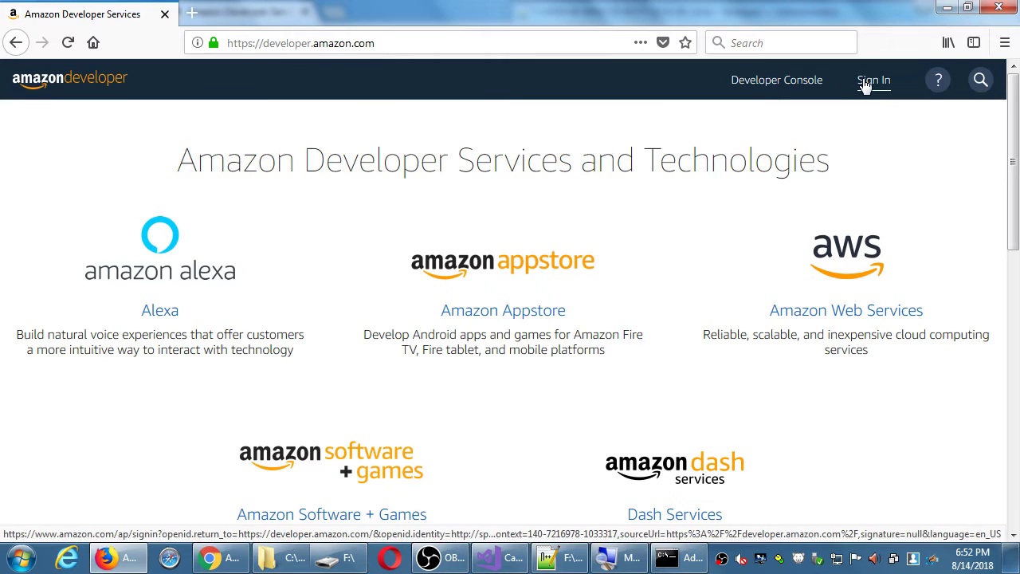
left_click(865, 83)
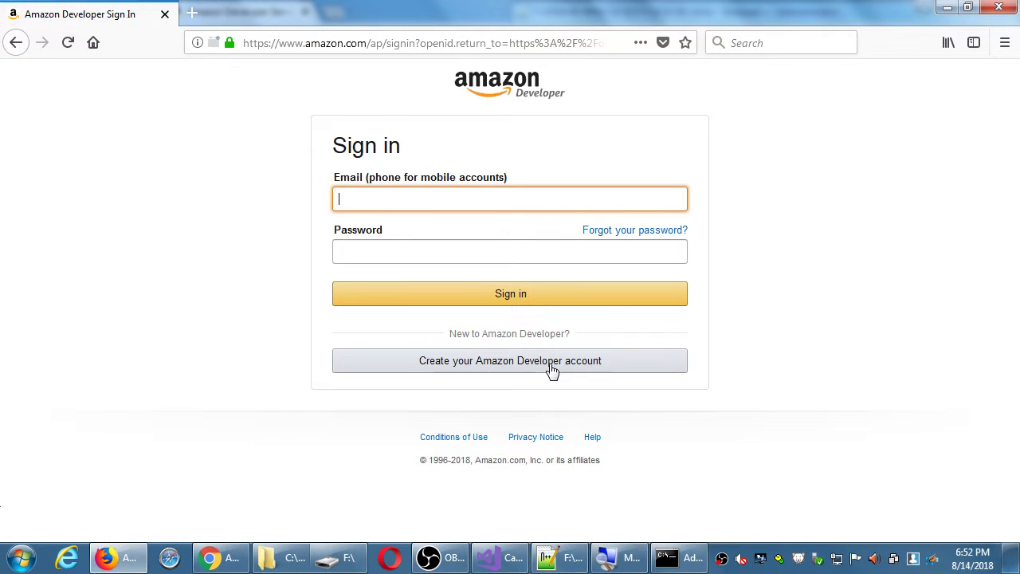
left_click(551, 367)
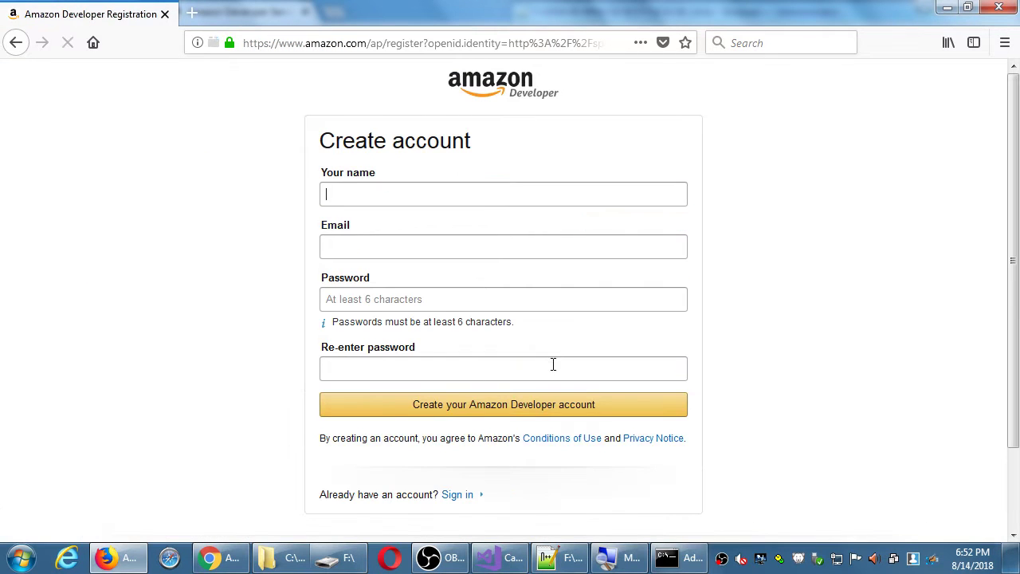
Step: Register the developer account with a first name, e-mail and the password entered twice
type("victor")
left_click(528, 247)
key("Tab")
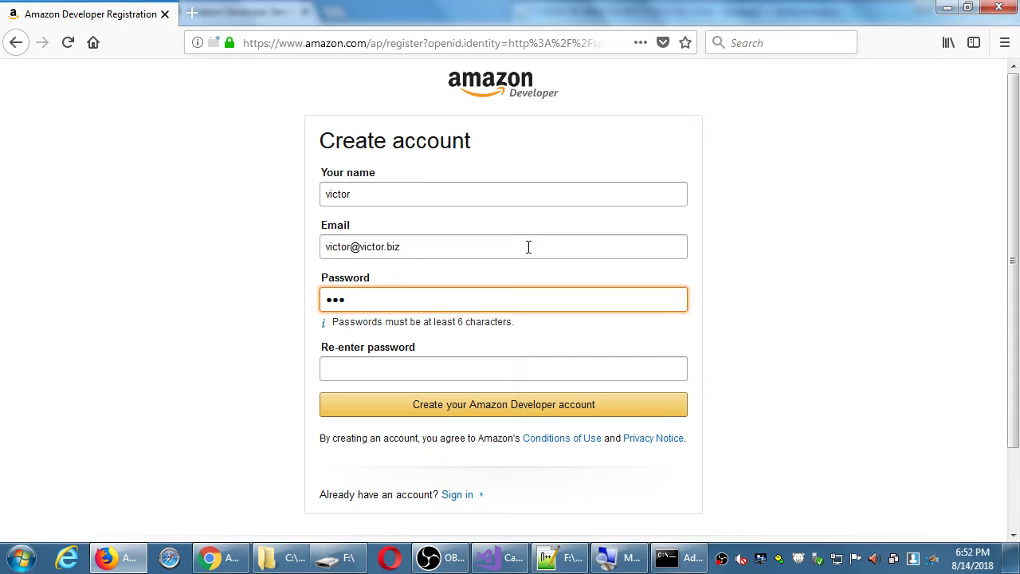
key("BackSpace")
key("BackSpace")
key("Tab")
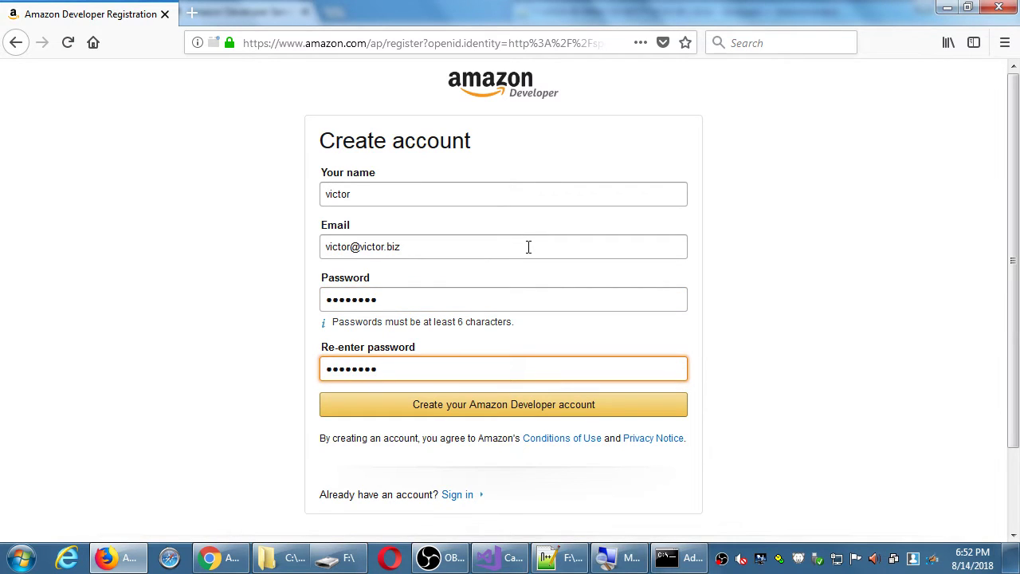
key("Return")
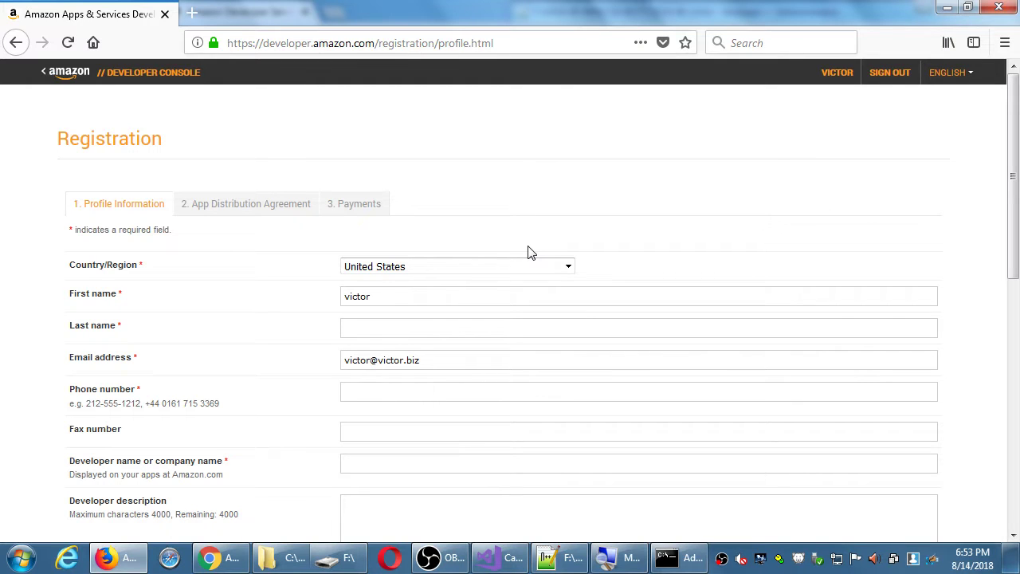
Step: Enter the profile's last name and phone number
left_click(445, 331)
type("campos")
key("Tab")
scroll(445, 331, "down", 10)
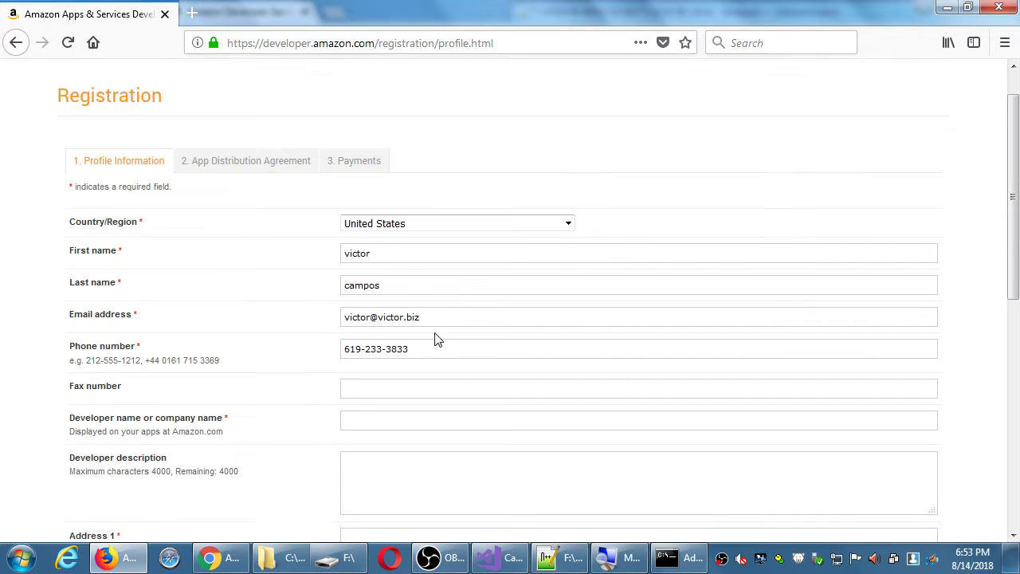
Step: Fill in the street address, city, state California and zip code
left_click(456, 162)
type("123 fake st")
key("Tab")
type("4")
key("BackSpace")
key("Tab")
type("san diego")
key("Tab")
key("c")
key("Tab")
type("9191")
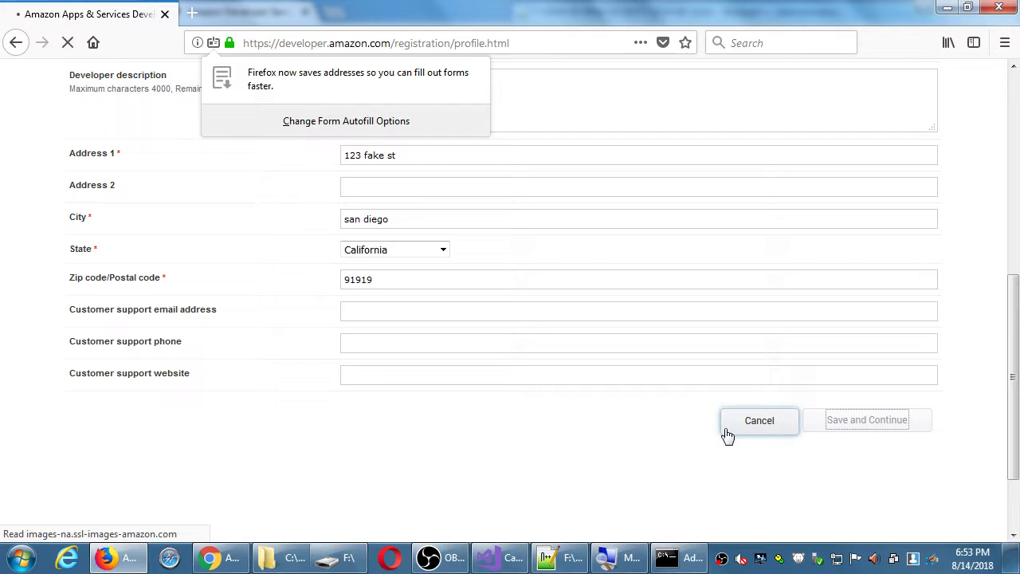
Step: Enter the developer name, save the profile, and accept the app distribution agreement
left_click(435, 462)
type("victor apps")
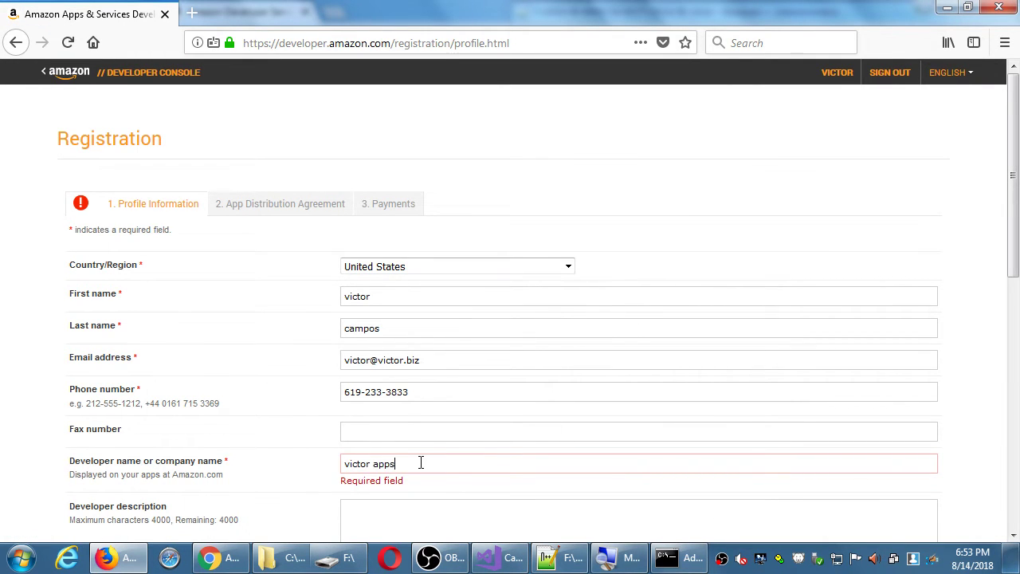
scroll(478, 478, "down", 15)
left_click(871, 318)
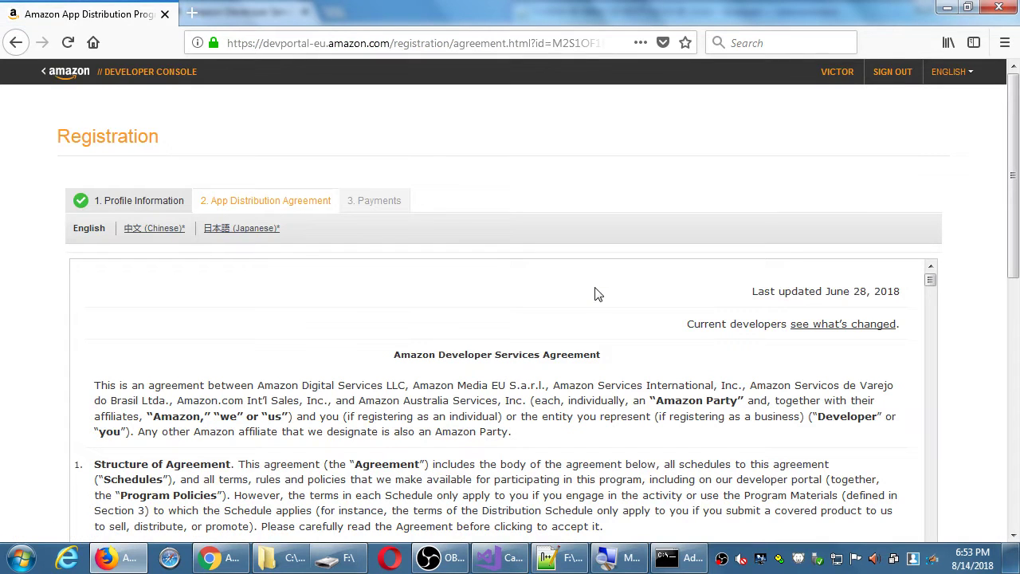
scroll(929, 161, "down", 10)
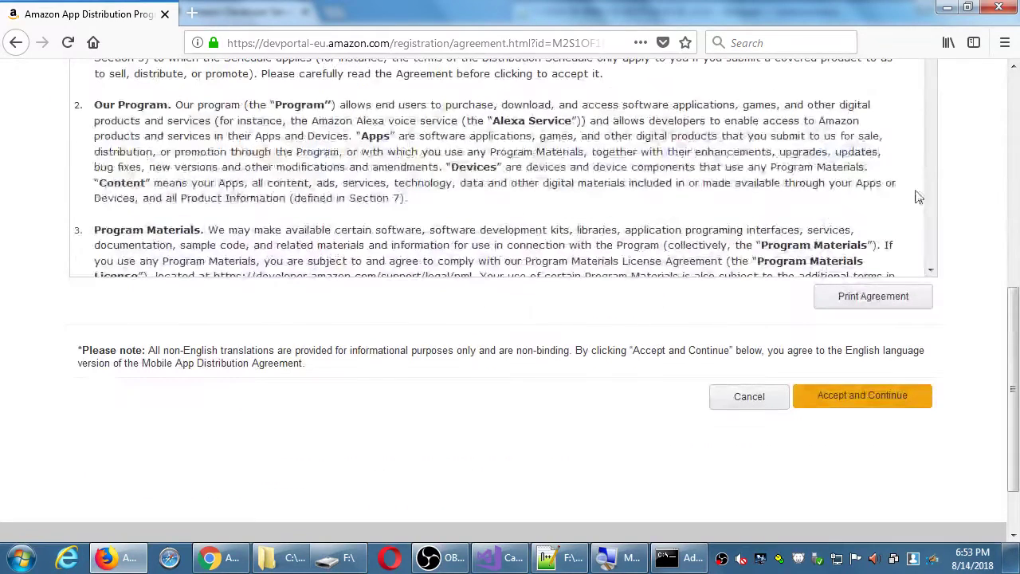
left_click(871, 403)
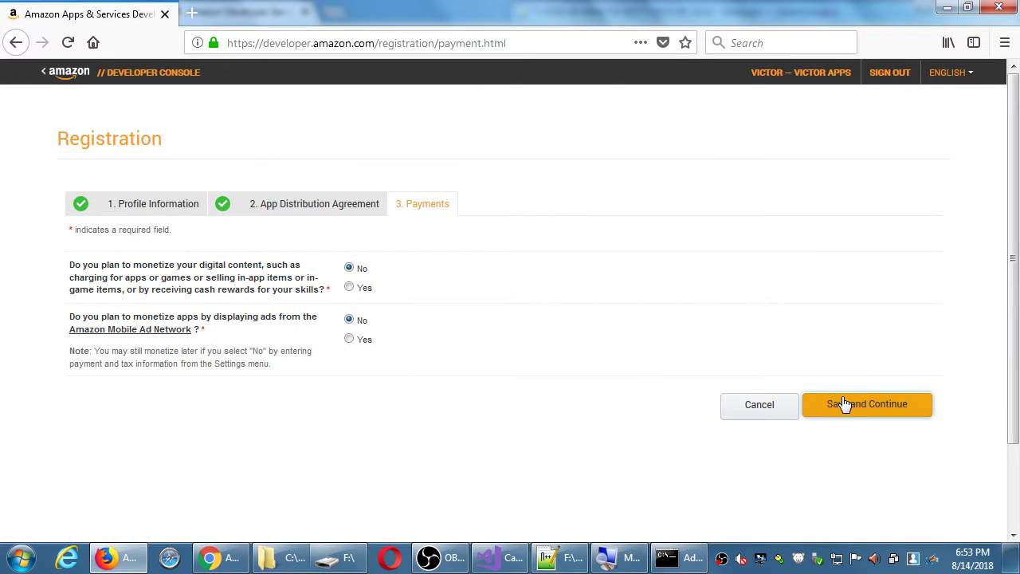
Step: Save the Payments step with both monetization answers at No and review the dashboard
left_click(843, 404)
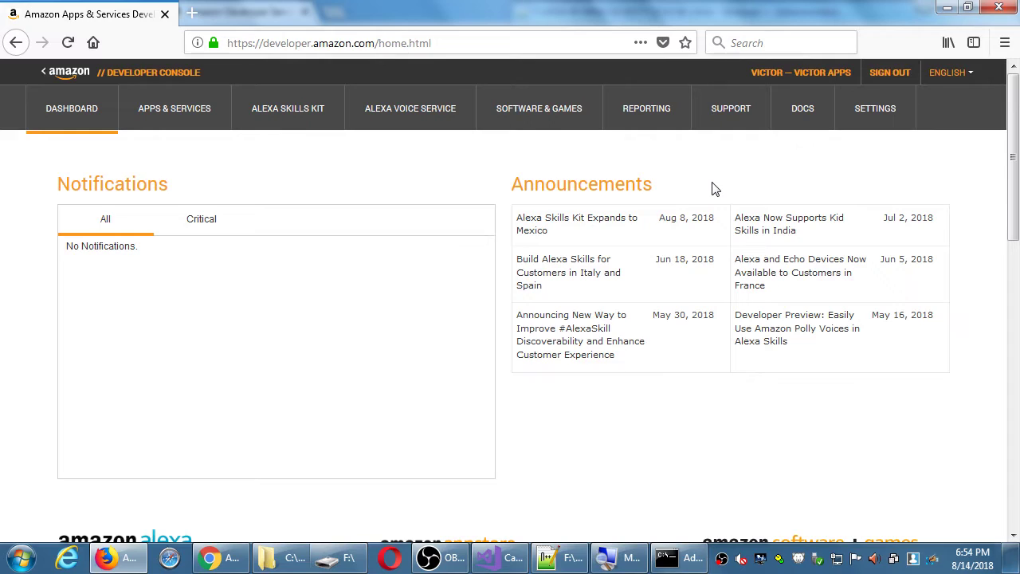
scroll(795, 228, "down", 9)
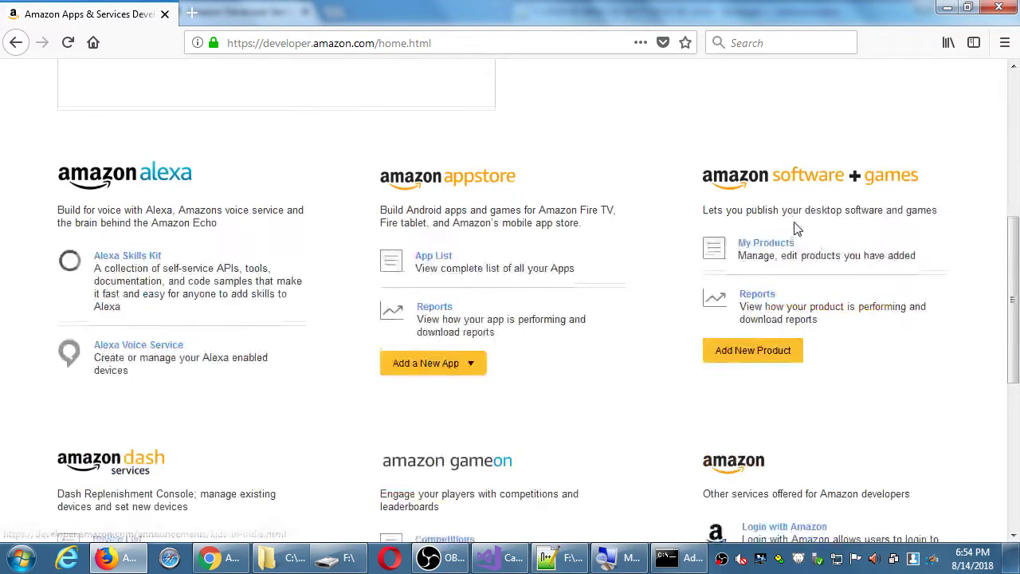
scroll(795, 228, "up", 8)
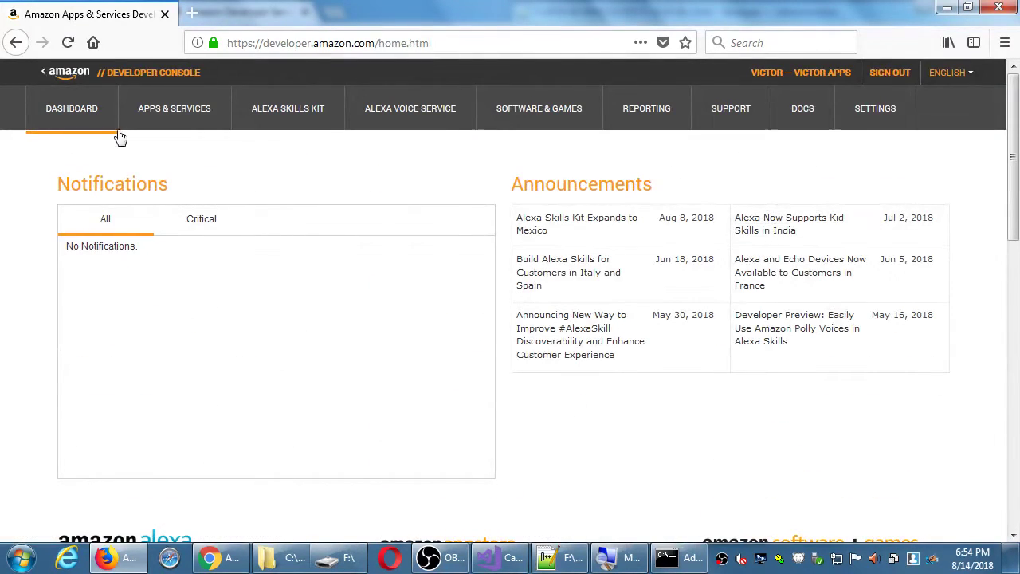
Step: Open the apps list and compare the Android, Mobile Web and PC & Mac platform options
left_click(181, 117)
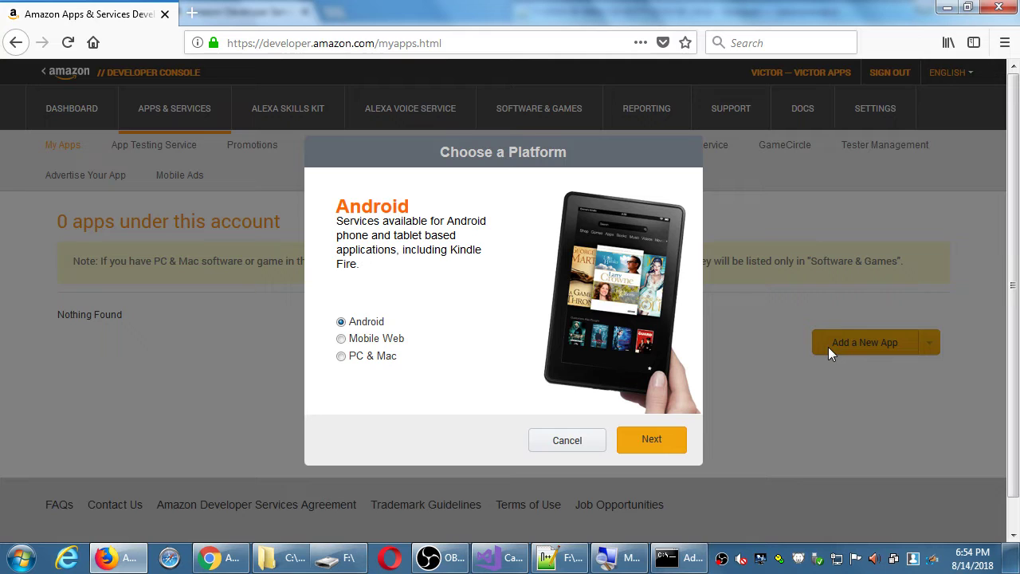
left_click(381, 339)
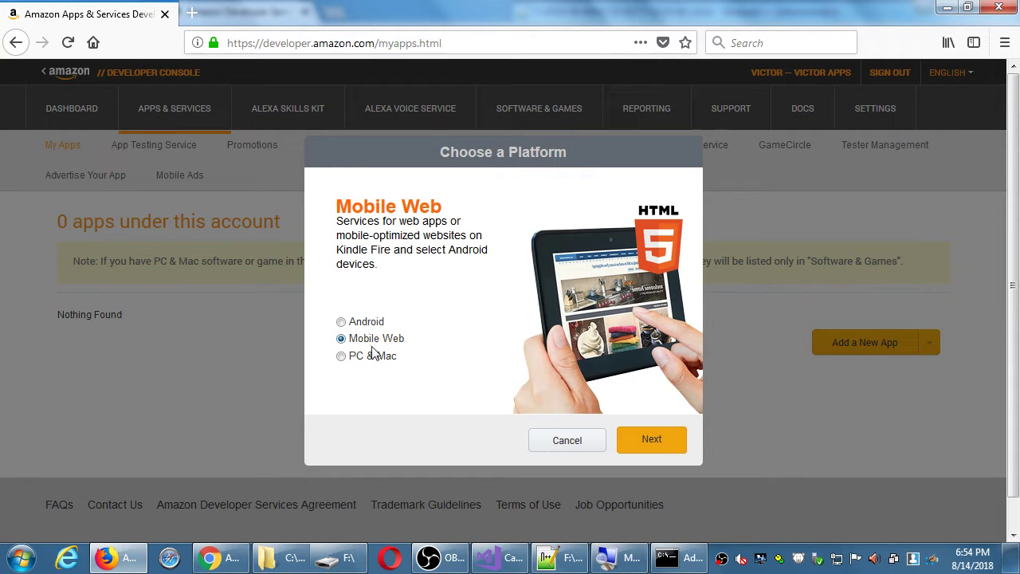
left_click(369, 359)
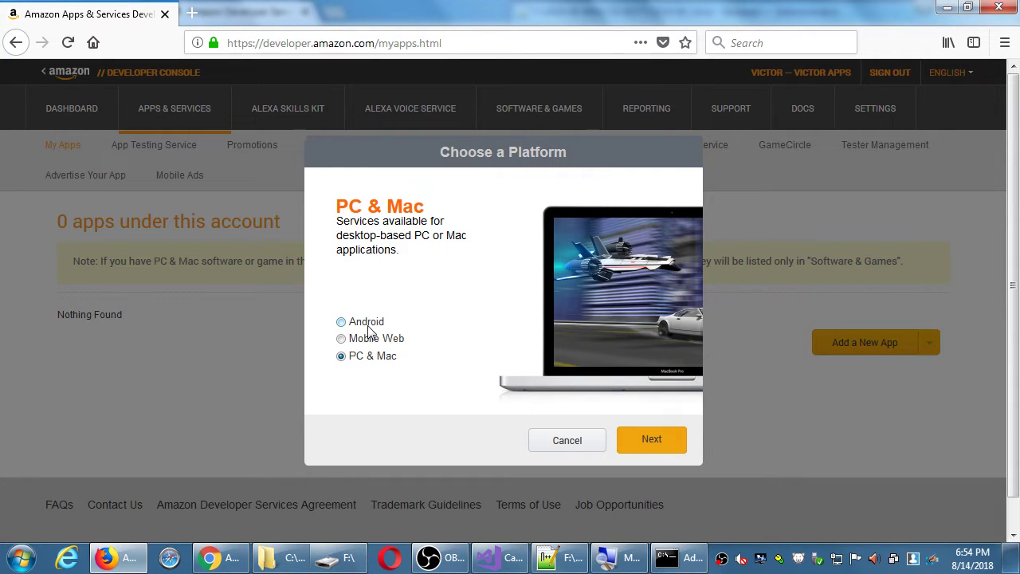
left_click(369, 324)
left_click(370, 341)
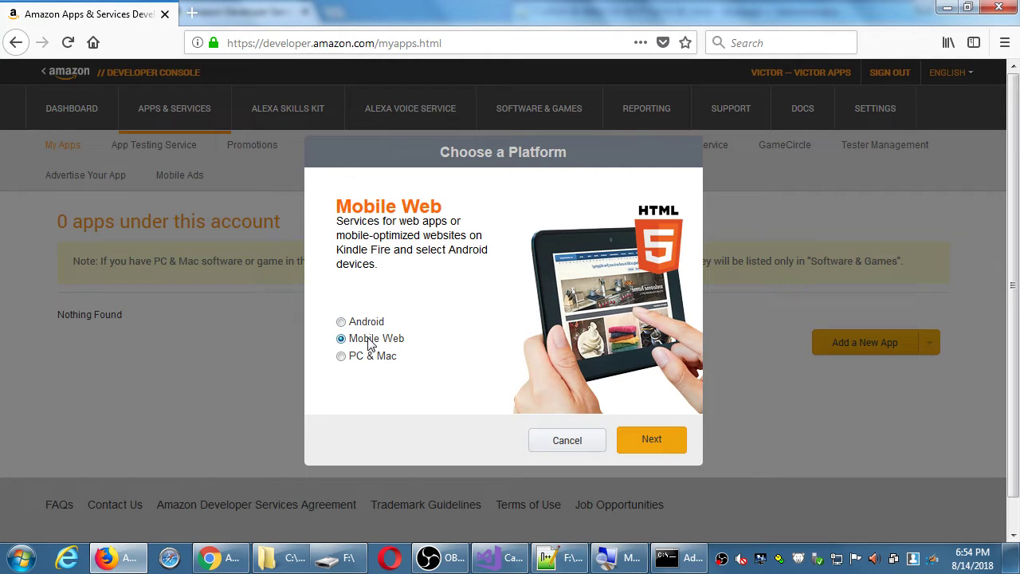
left_click(369, 358)
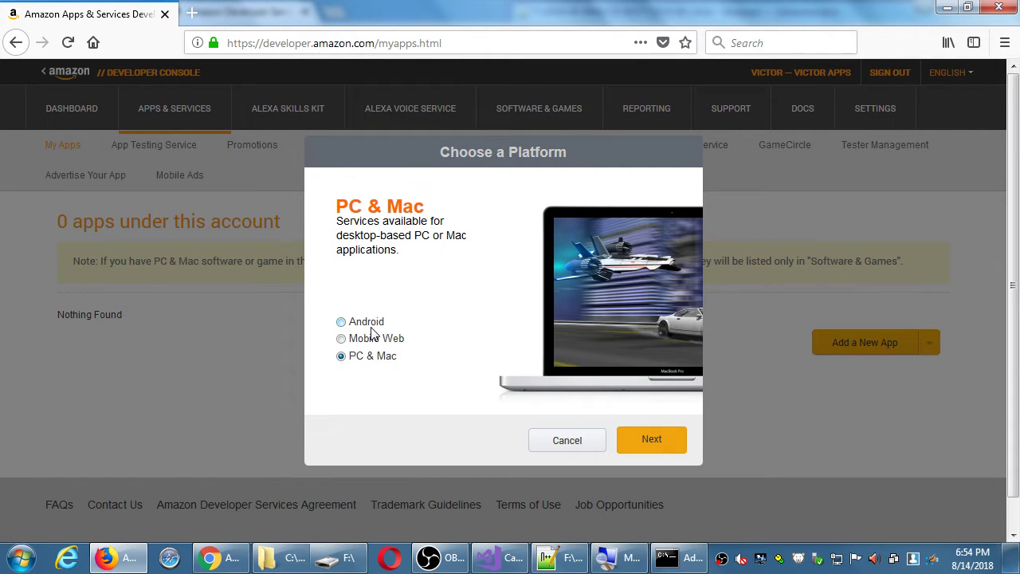
left_click(372, 325)
Step: Settle on Android as the new app's platform and proceed to the submission form
left_click(370, 342)
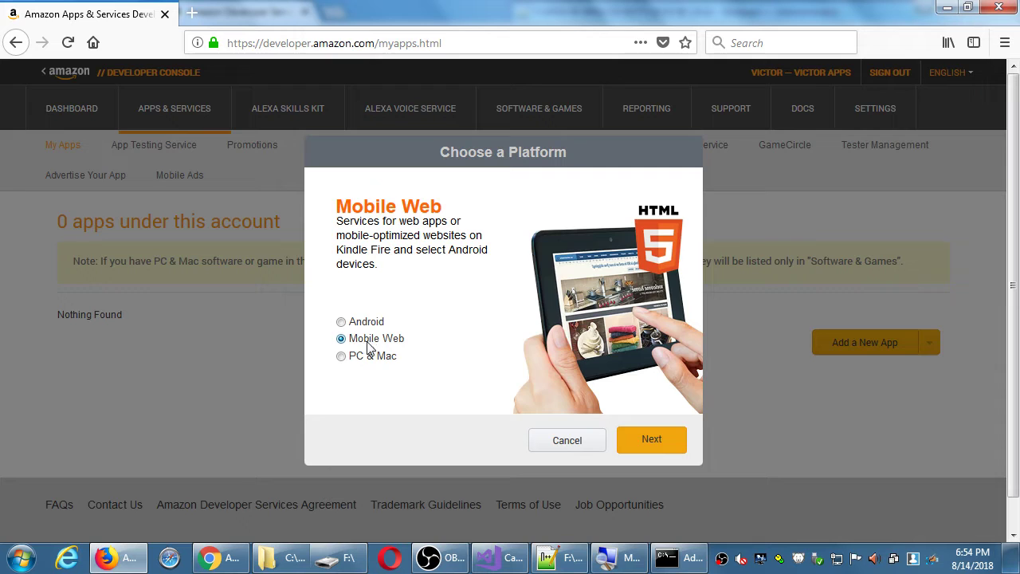
left_click(363, 358)
left_click(365, 340)
left_click(368, 323)
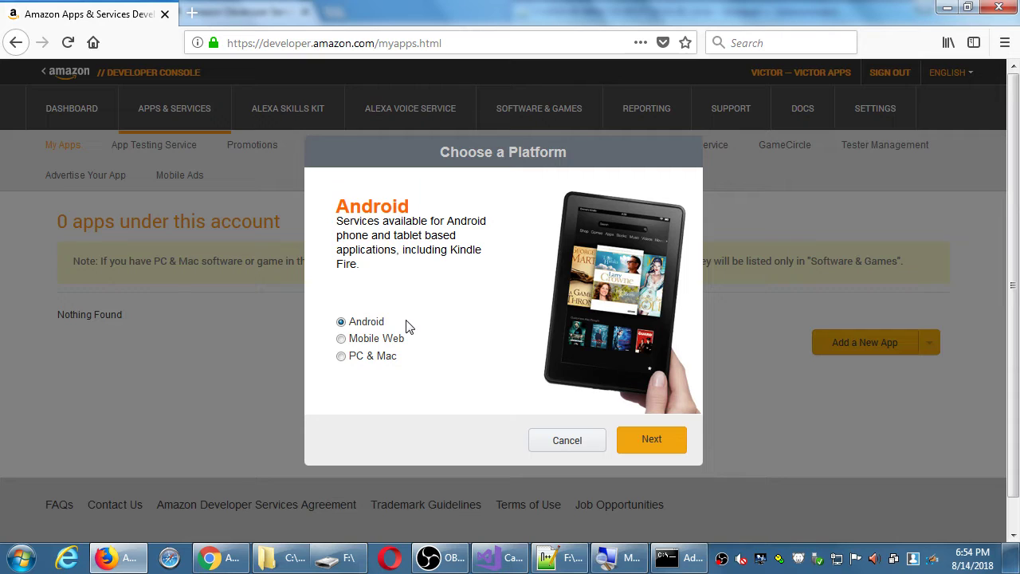
left_click(372, 358)
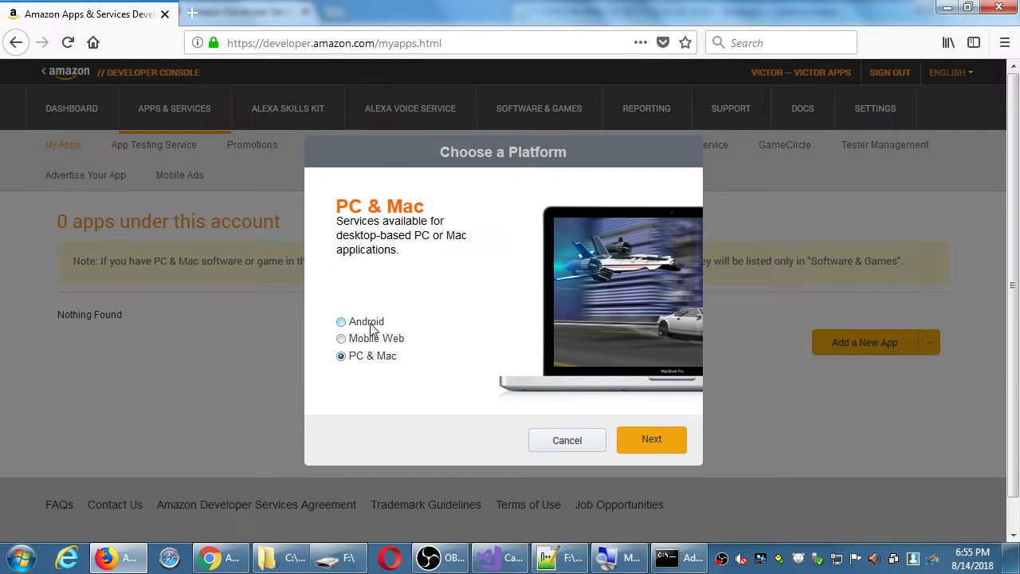
left_click(376, 323)
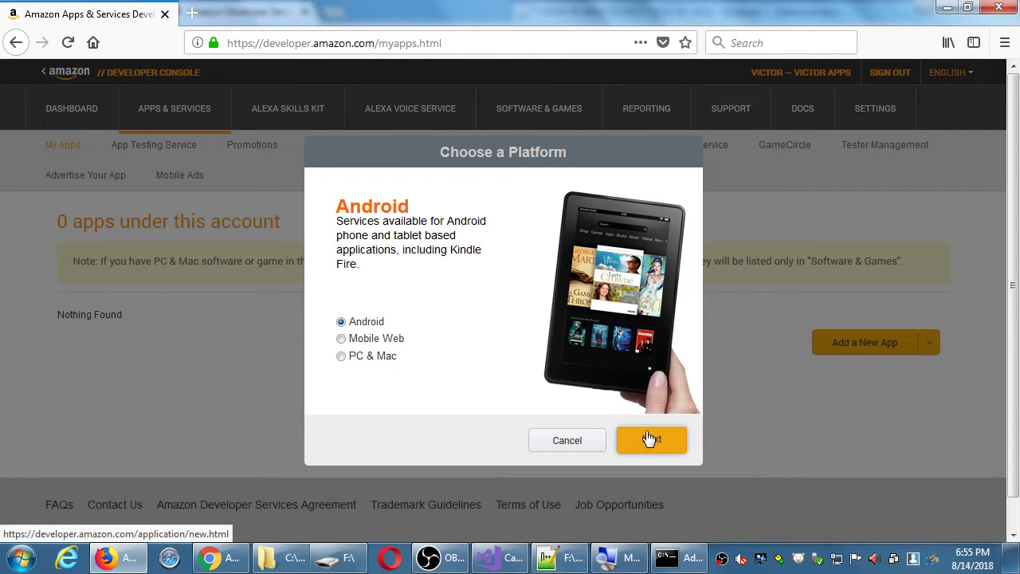
left_click(678, 442)
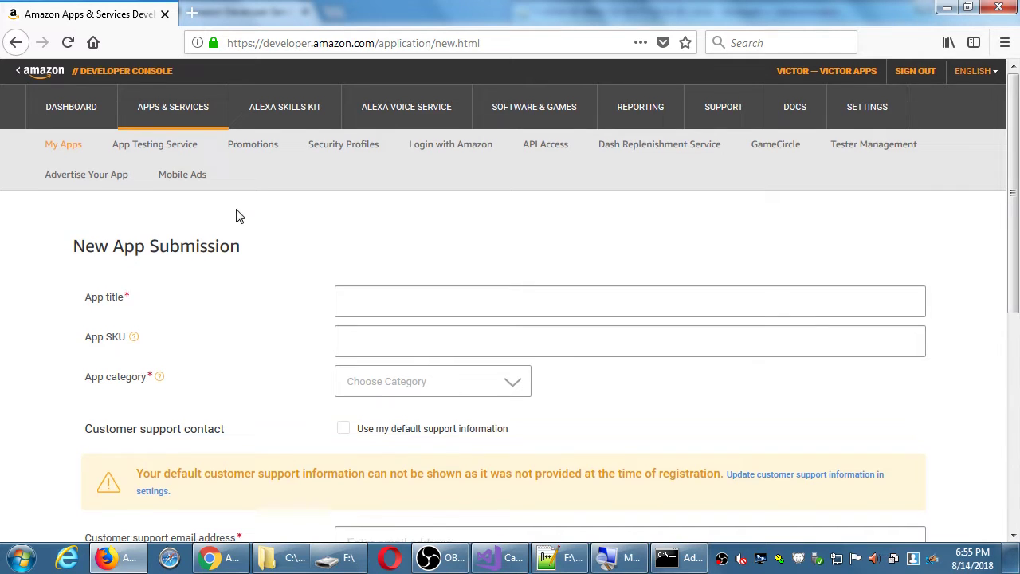
Step: Enter 'Jones CBDb' as the app title, replacing the mistyped 'Campos'
scroll(235, 210, "down", 4)
scroll(237, 215, "up", 2)
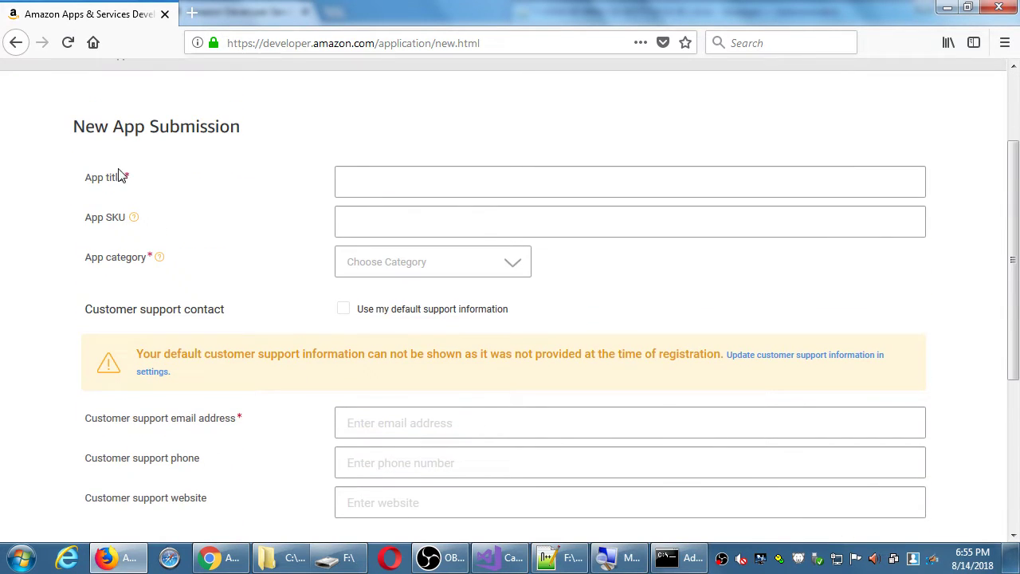
left_click(365, 177)
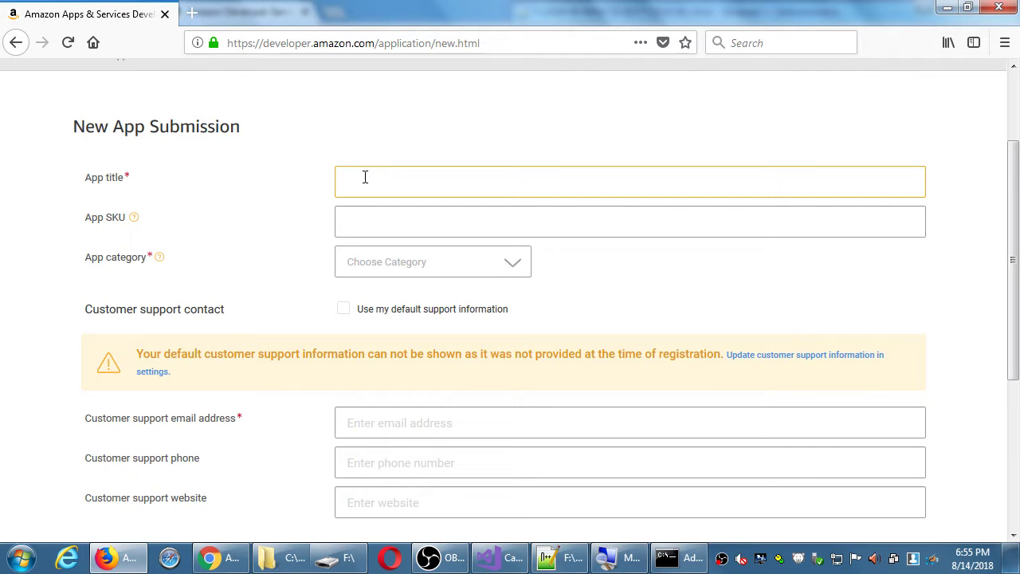
type("Campos")
key("ctrl+a")
type("Jones CBDb")
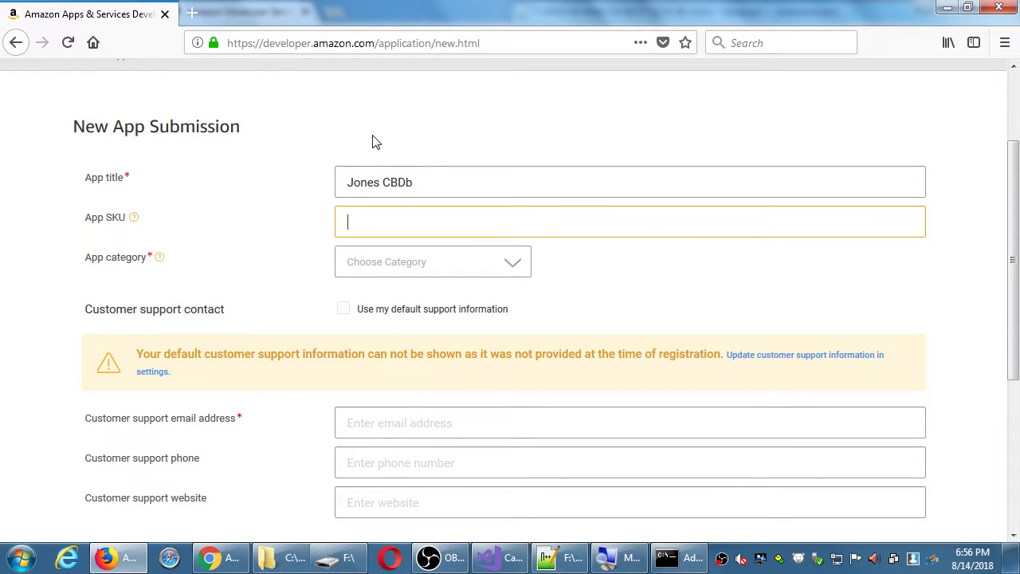
Step: Pick Books & Comics from the App category list
left_click(523, 267)
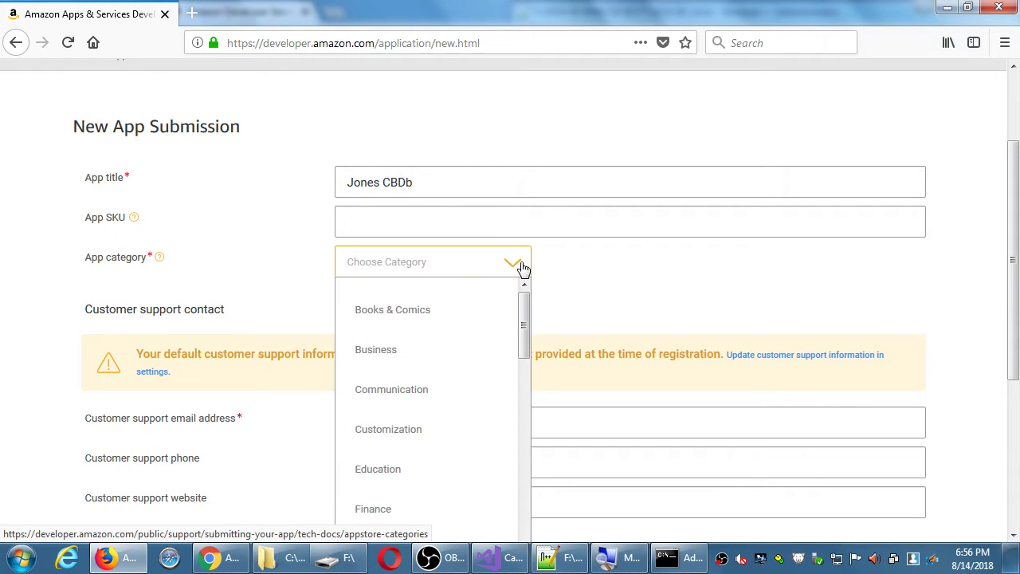
scroll(595, 263, "down", 3)
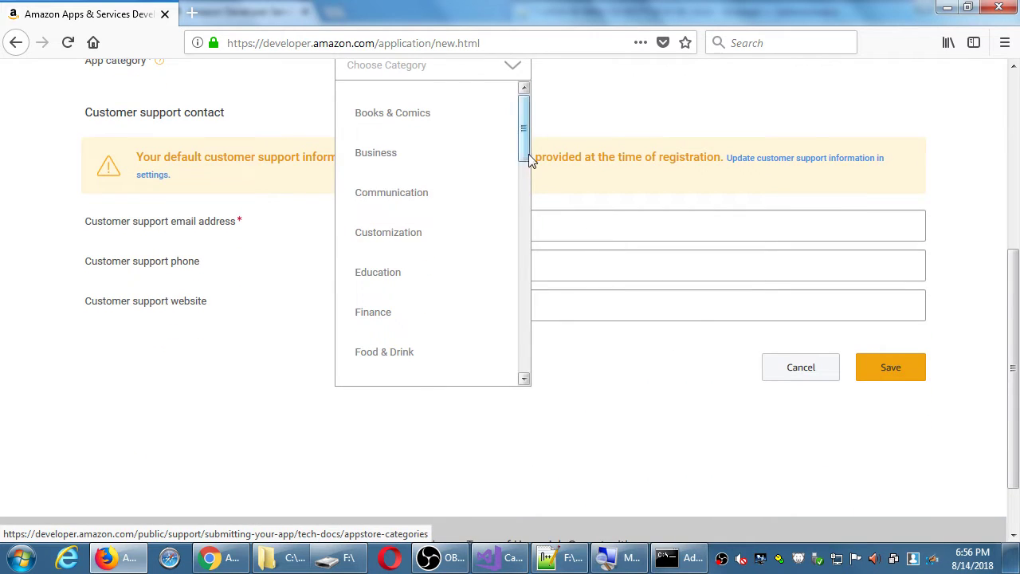
scroll(520, 163, "down", 1)
left_click_drag(523, 169, 523, 377)
scroll(606, 351, "up", 1)
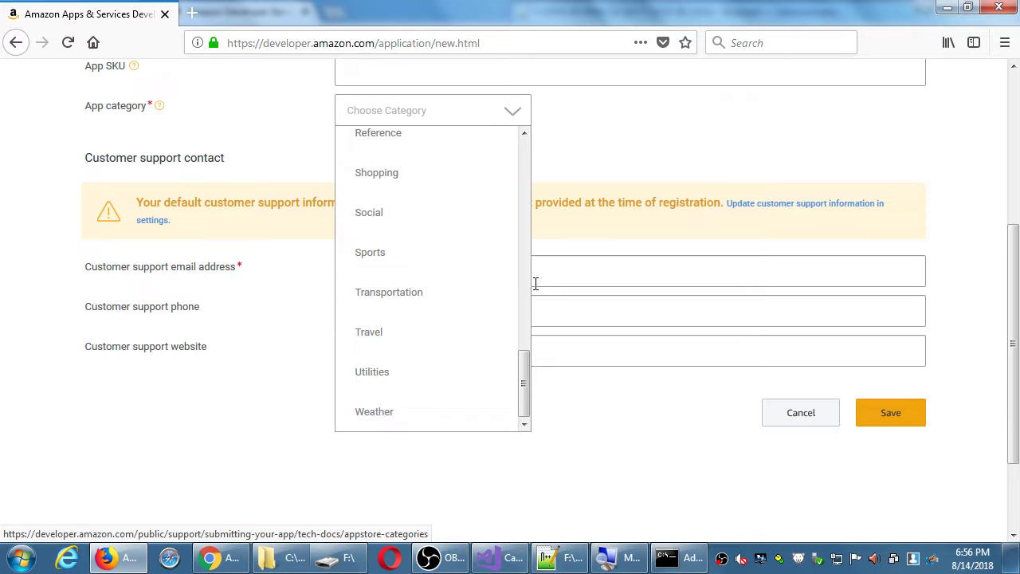
scroll(524, 211, "up", 10)
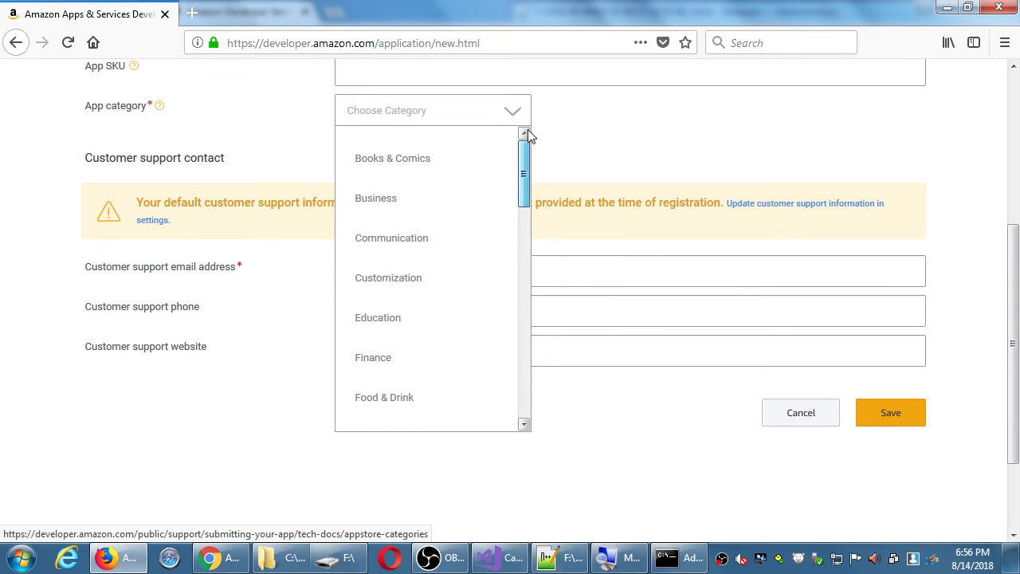
left_click_drag(523, 182, 542, 151)
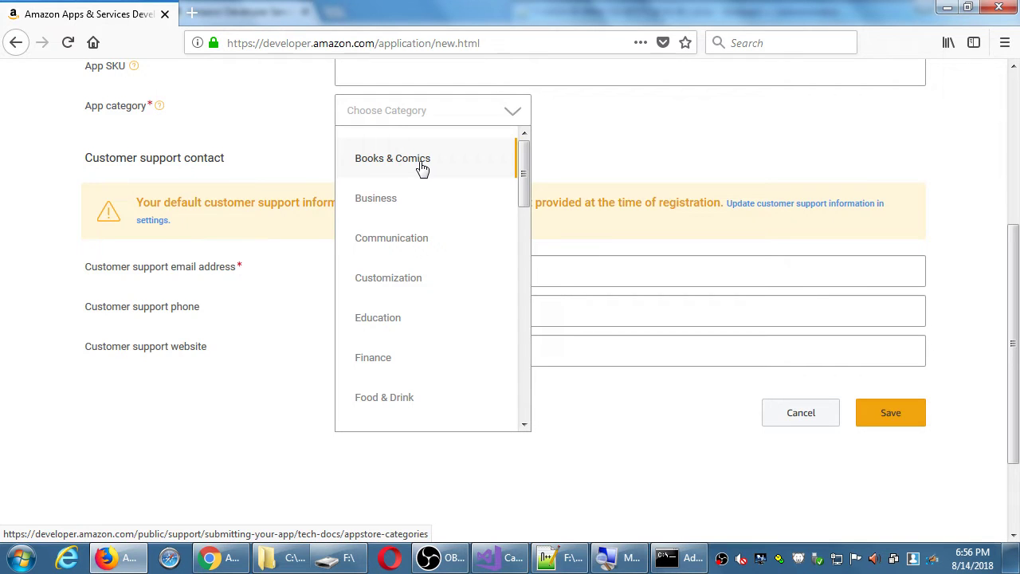
scroll(417, 200, "down", 5)
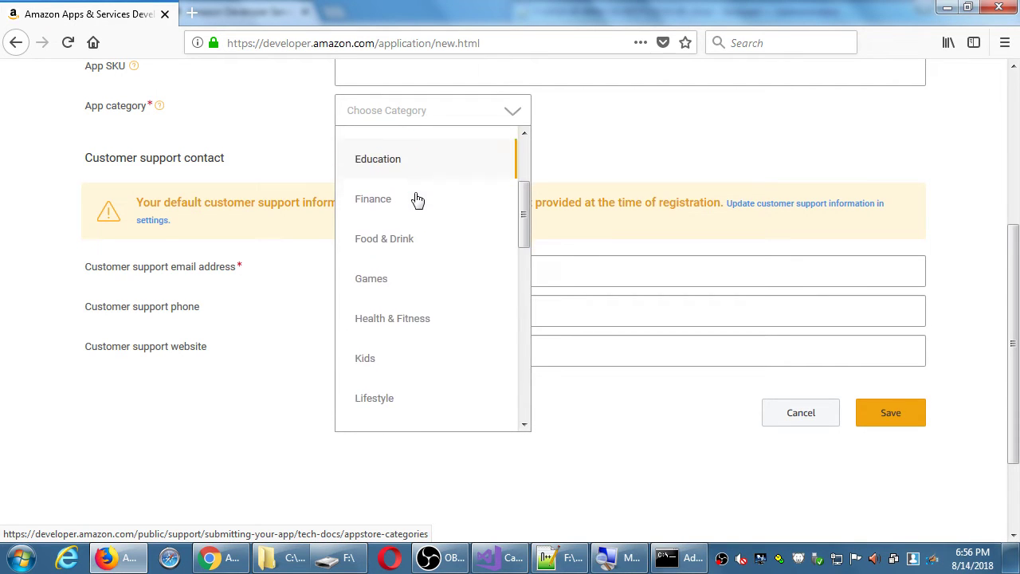
scroll(408, 311, "down", 1)
scroll(406, 312, "up", 10)
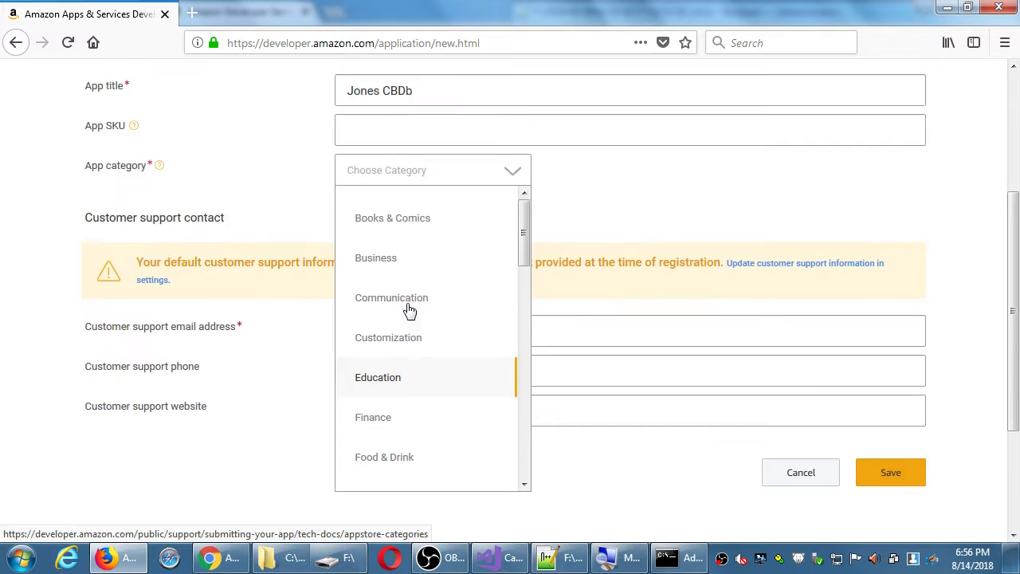
scroll(674, 297, "down", 3)
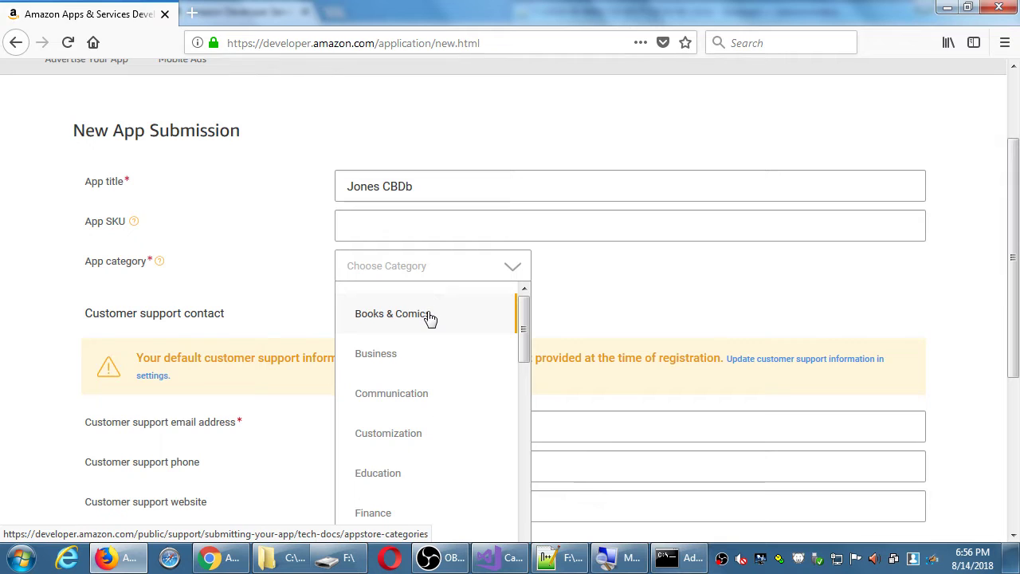
left_click(430, 317)
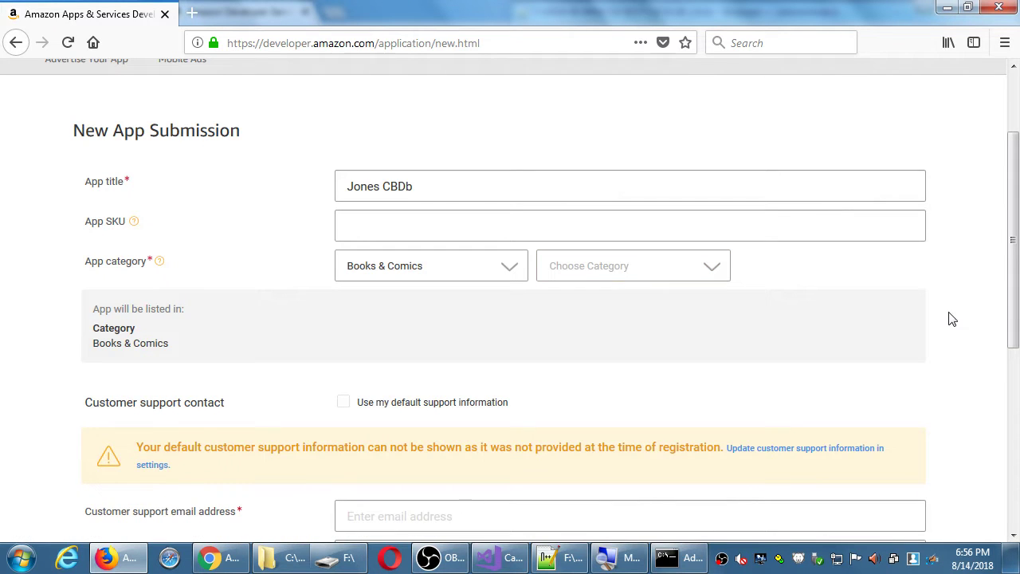
Step: Enter the business support e-mail address in the Customer support email field
scroll(925, 314, "down", 3)
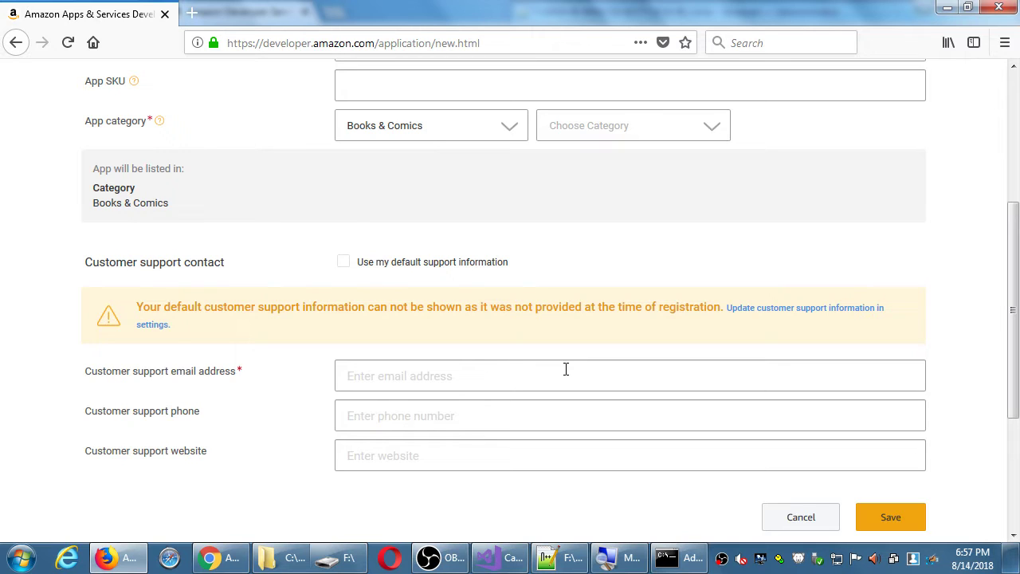
left_click(484, 375)
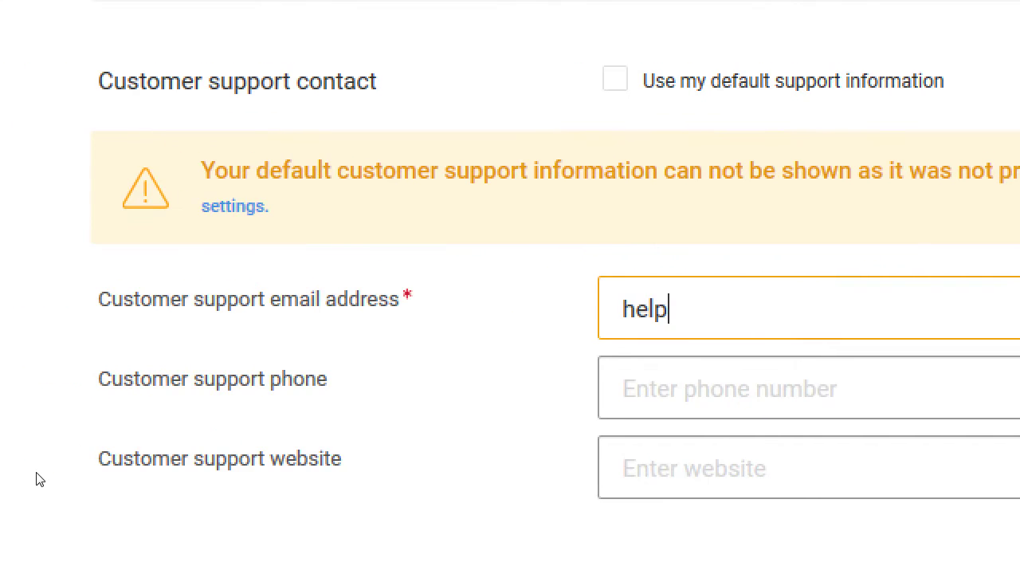
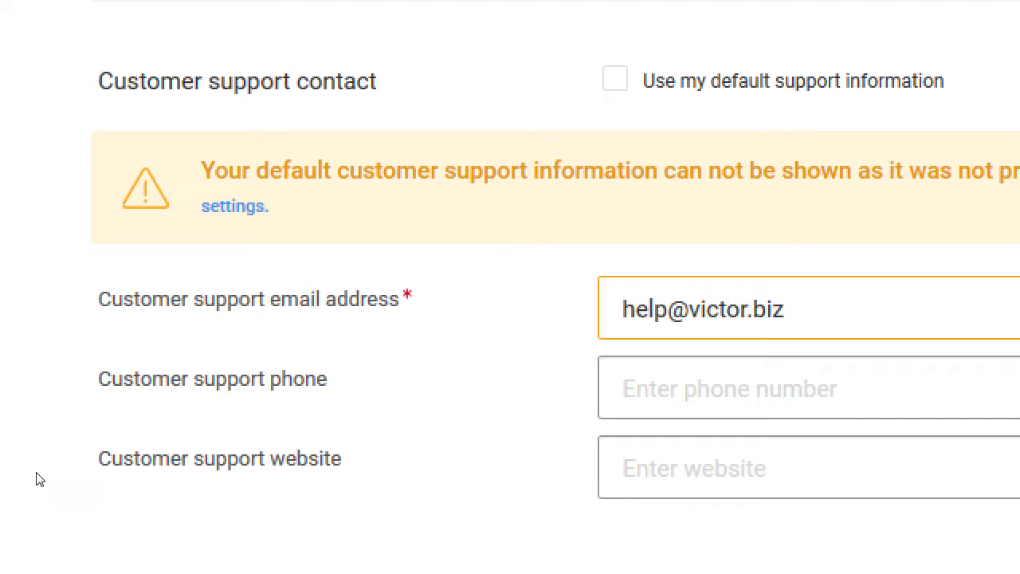
Step: Try a free Gmail address instead, then undo back to the business support address
key("ctrl+a")
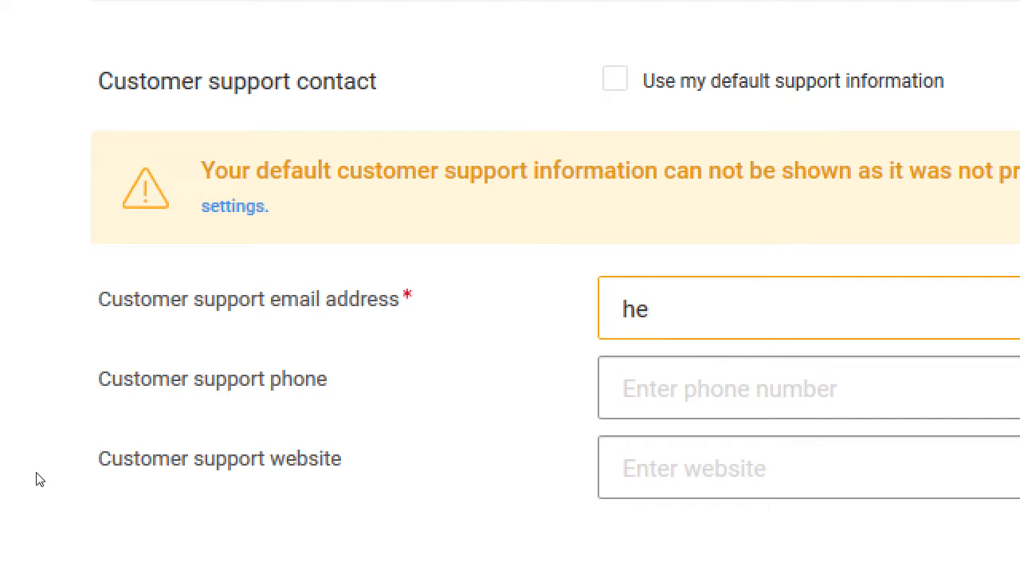
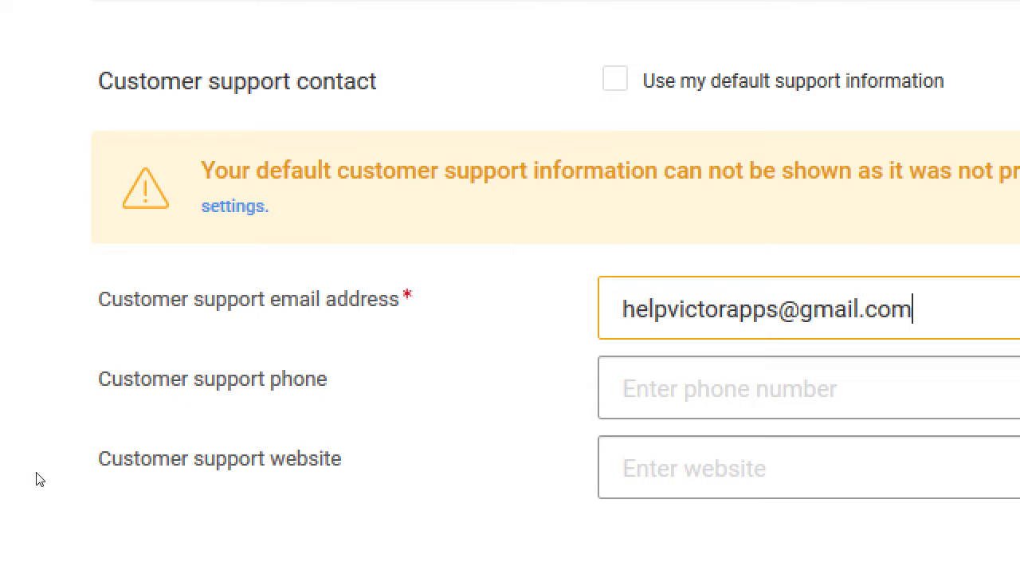
key("ctrl+z")
key("ctrl+z")
key("ctrl+z")
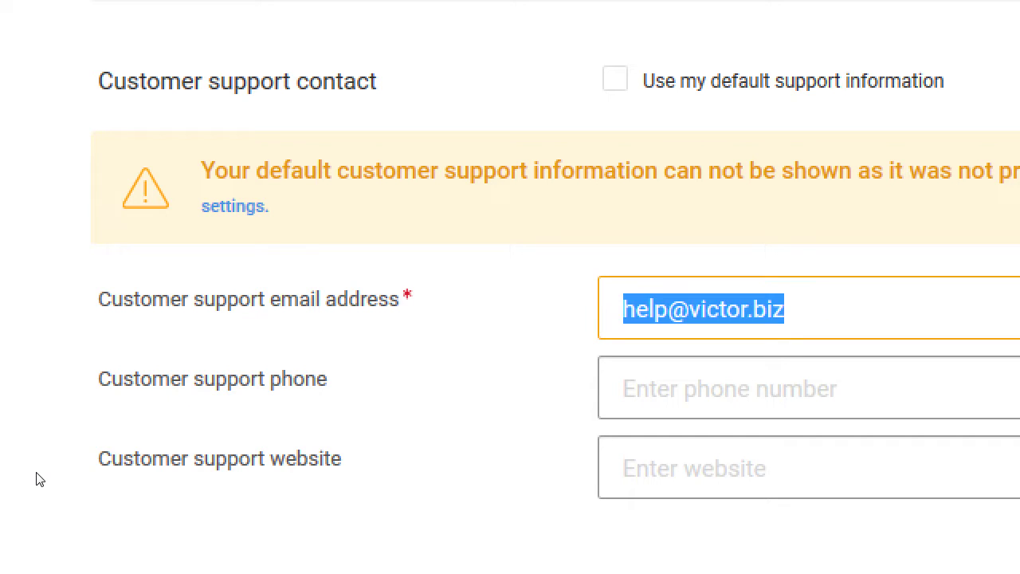
key("Right")
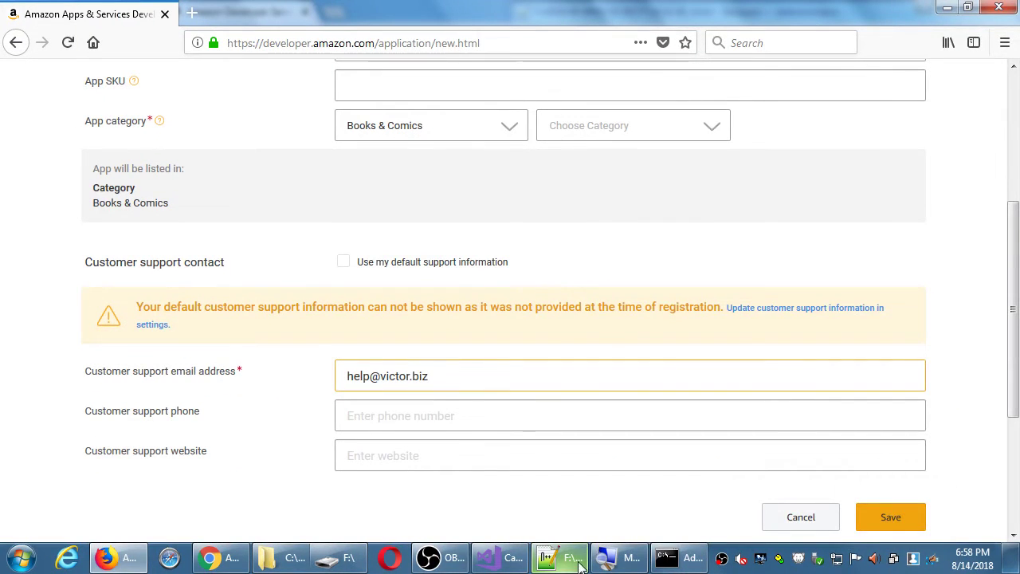
left_click(560, 558)
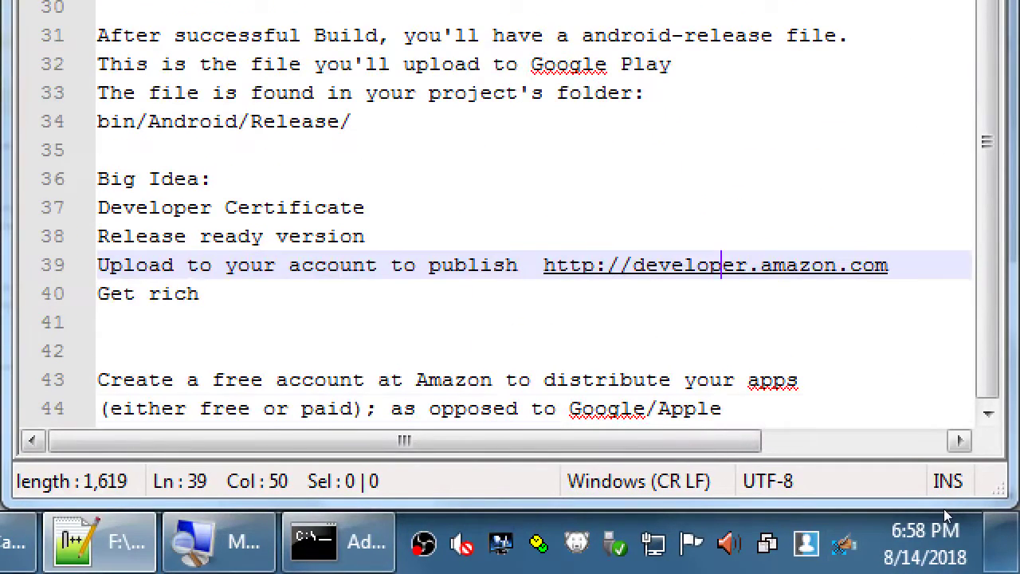
Step: Add a note recommending a domain name and email for yourself, costing $20 - $80 / year
key("ctrl+End")
key("Return")
key("Return")
key("Return")
type("R")
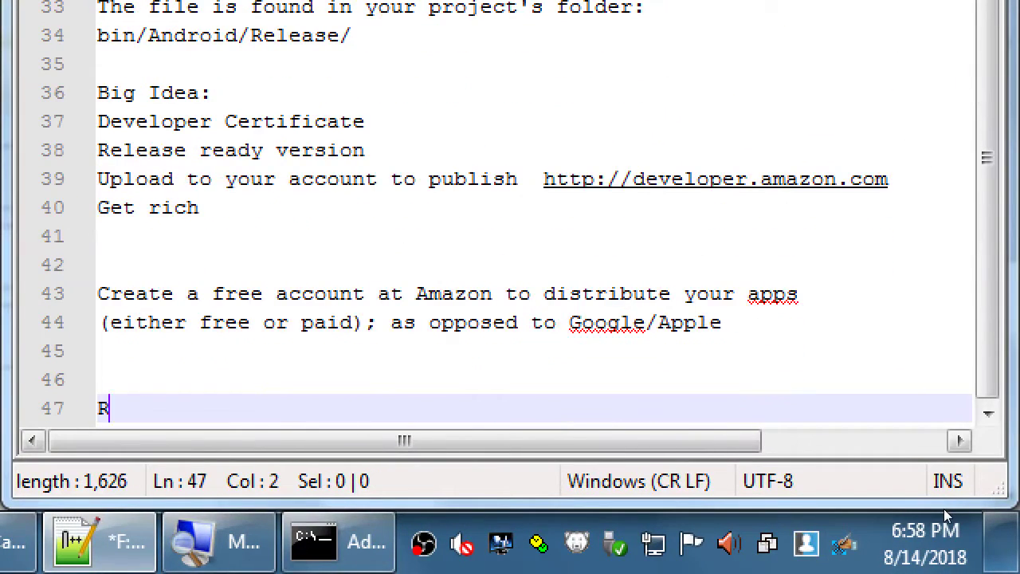
type("ecommendation: G")
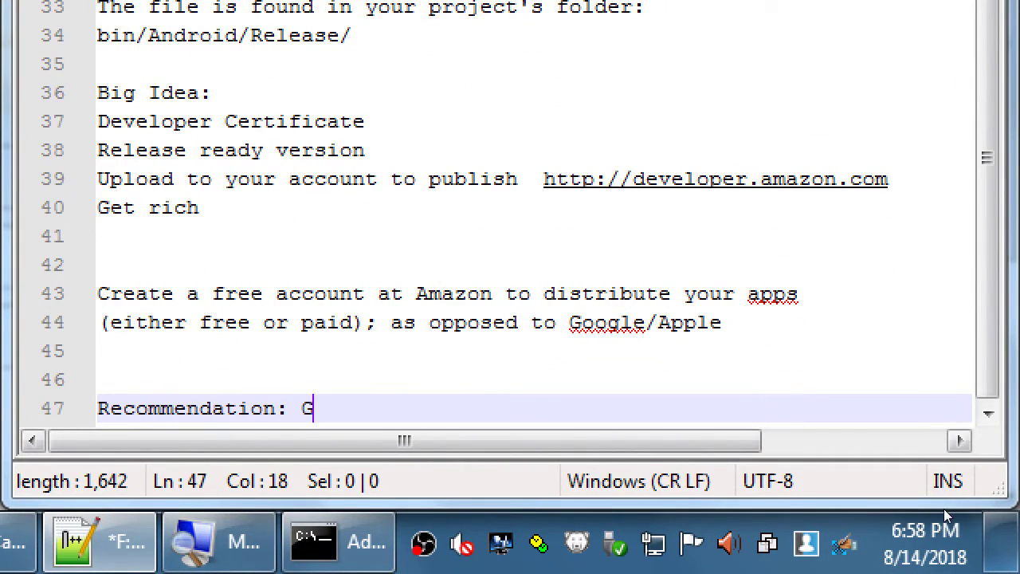
type("et a Domain Name and Eam")
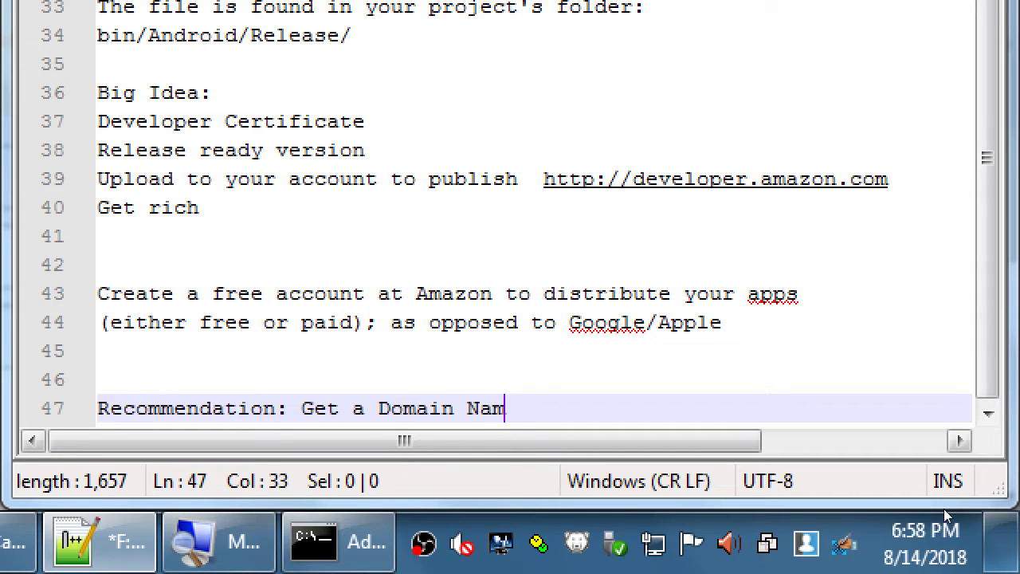
key("BackSpace")
type("ail for yoursel")
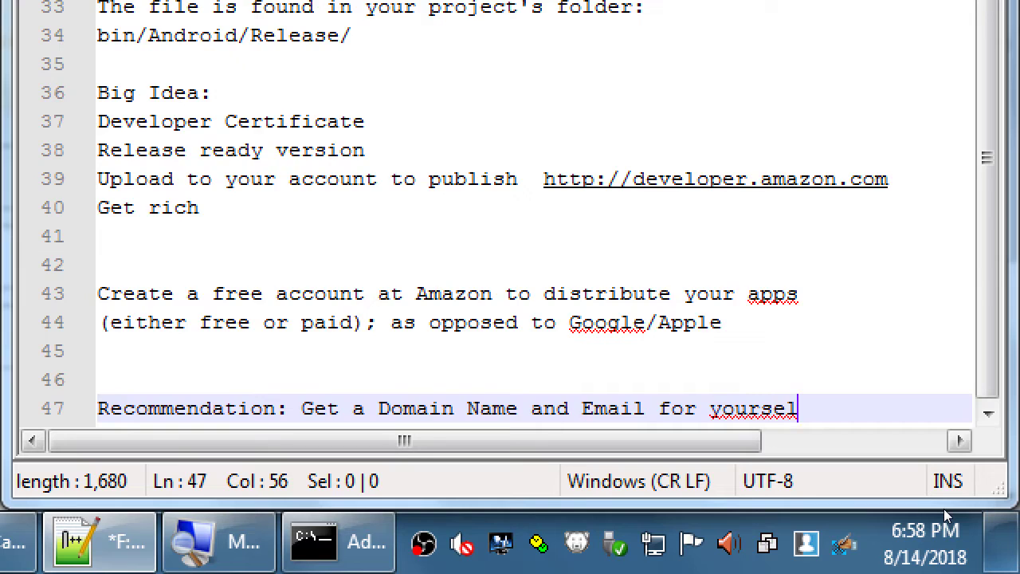
type("f")
key("Return")
type("$")
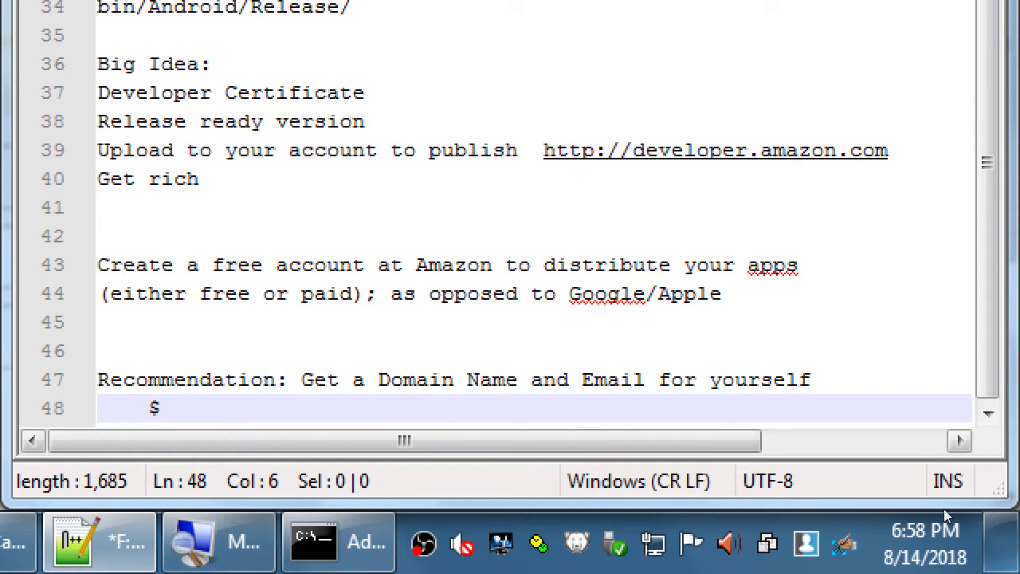
type("20 - $80 / year")
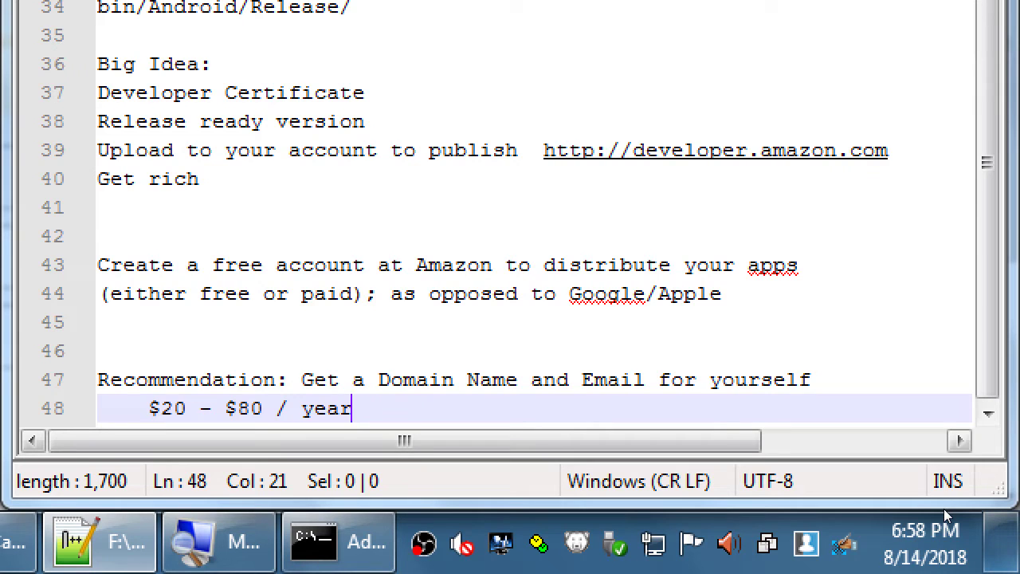
Step: List a Pro and a Notpro example support address below it and save the notes
key("Return")
type("Pro - ")
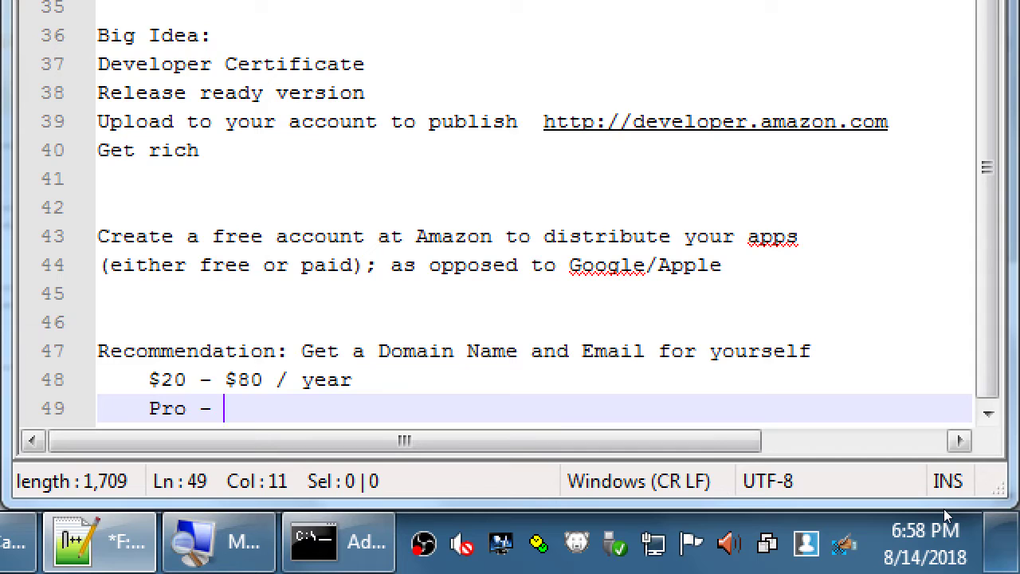
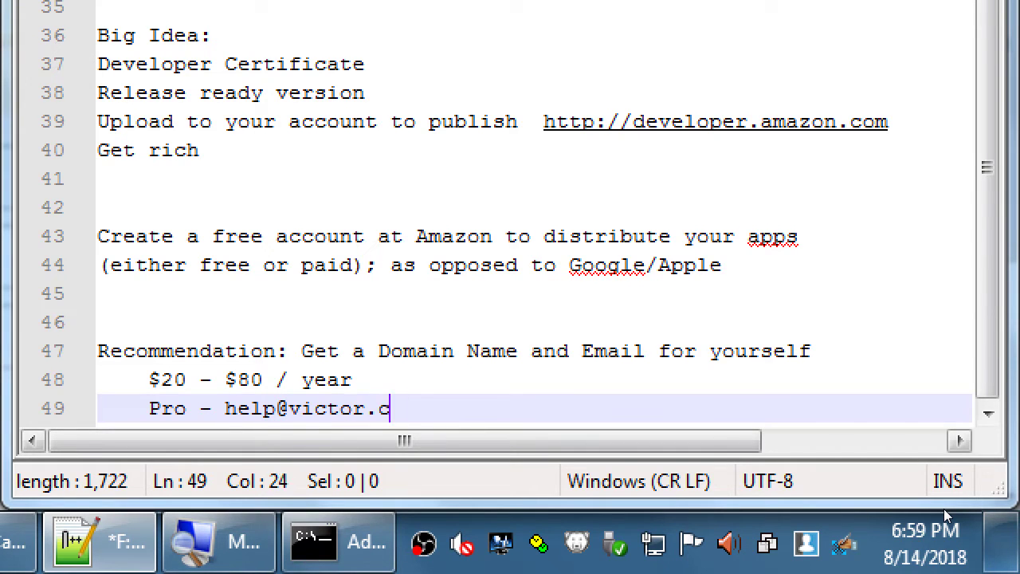
key("Return")
type("Not")
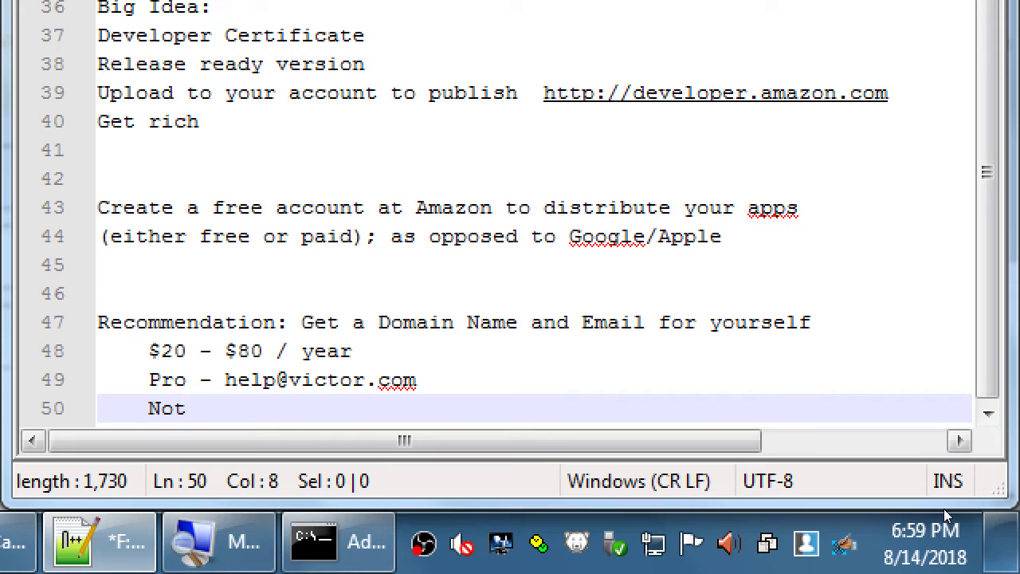
type("pro - ")
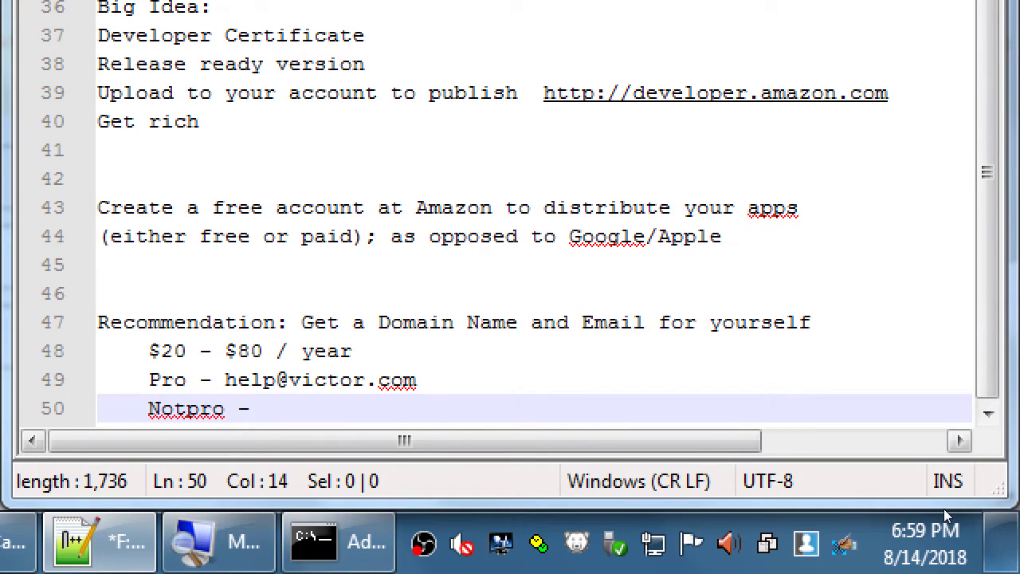
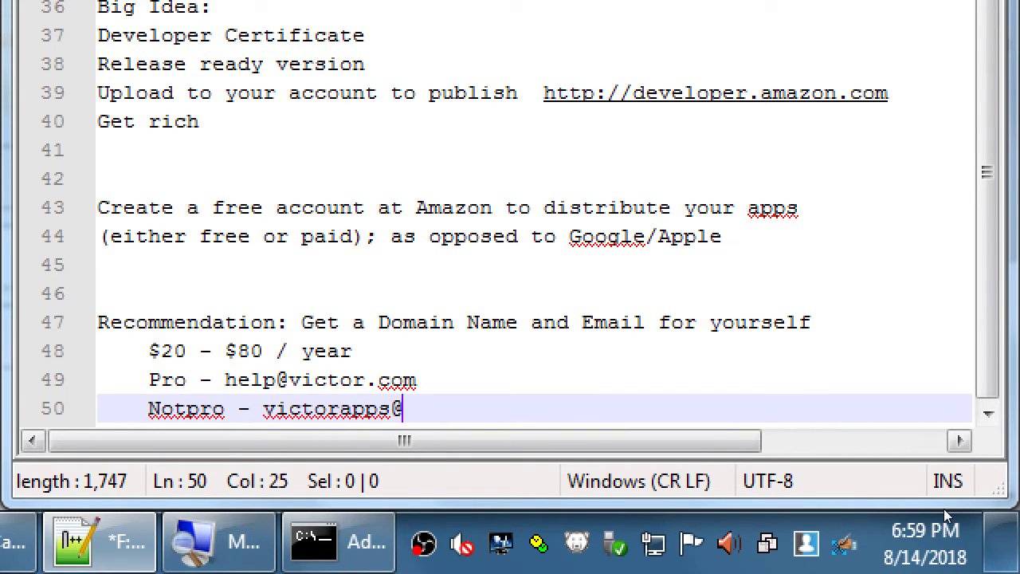
key("shift+Left")
key("shift+Left")
key("shift+Left")
key("shift+Left")
key("shift+Left")
key("shift+Left")
key("shift+Left")
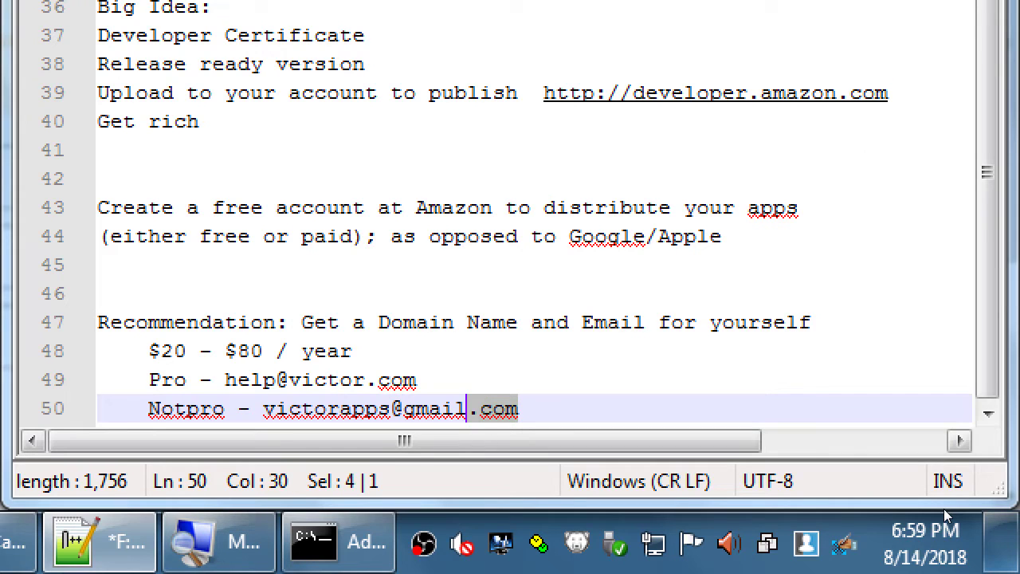
key("shift+Left")
key("shift+Left")
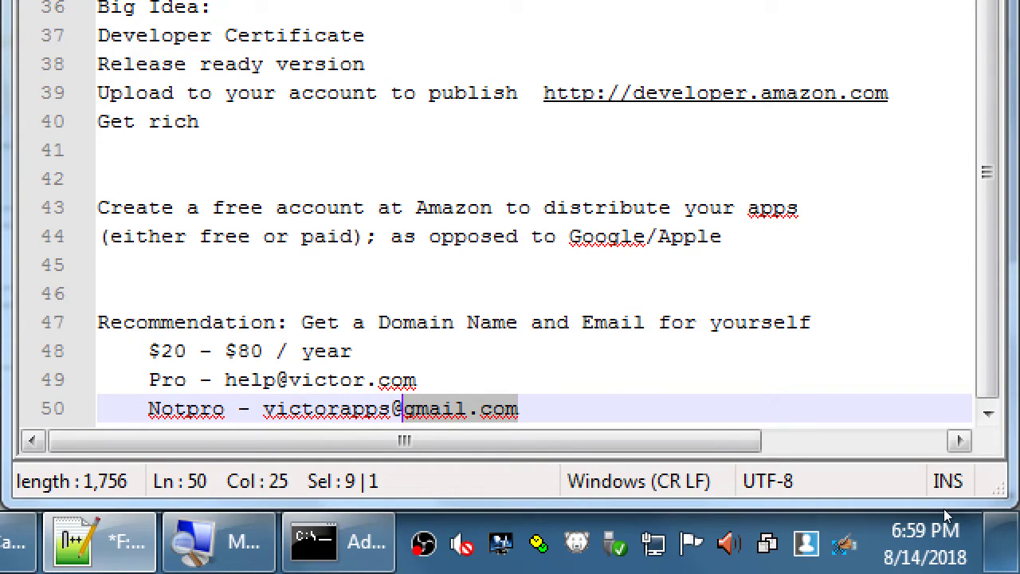
key("End")
key("Return")
key("ctrl+s")
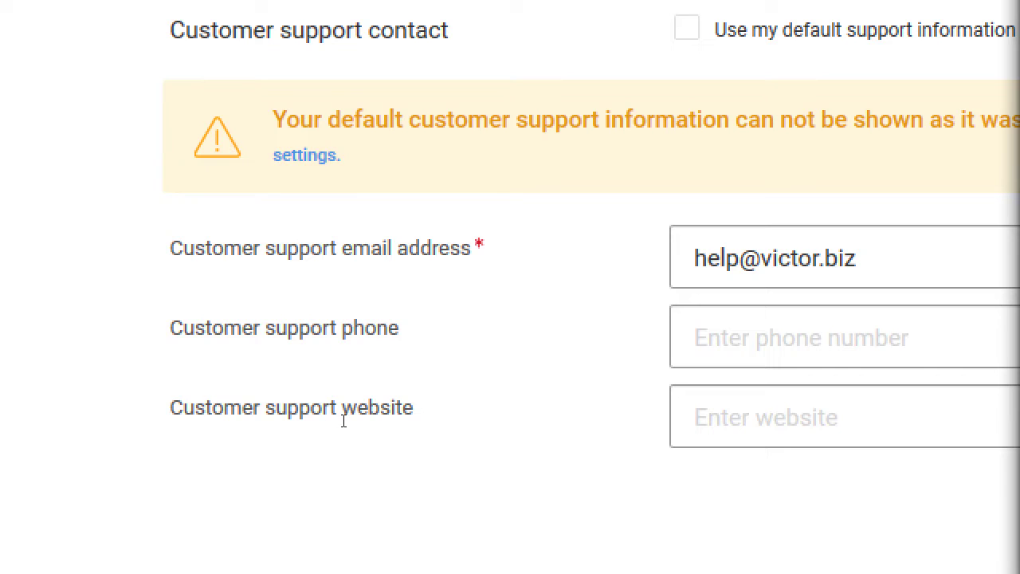
Step: Fill in the customer support phone number, then begin a new unindented line in the notes
key("Tab")
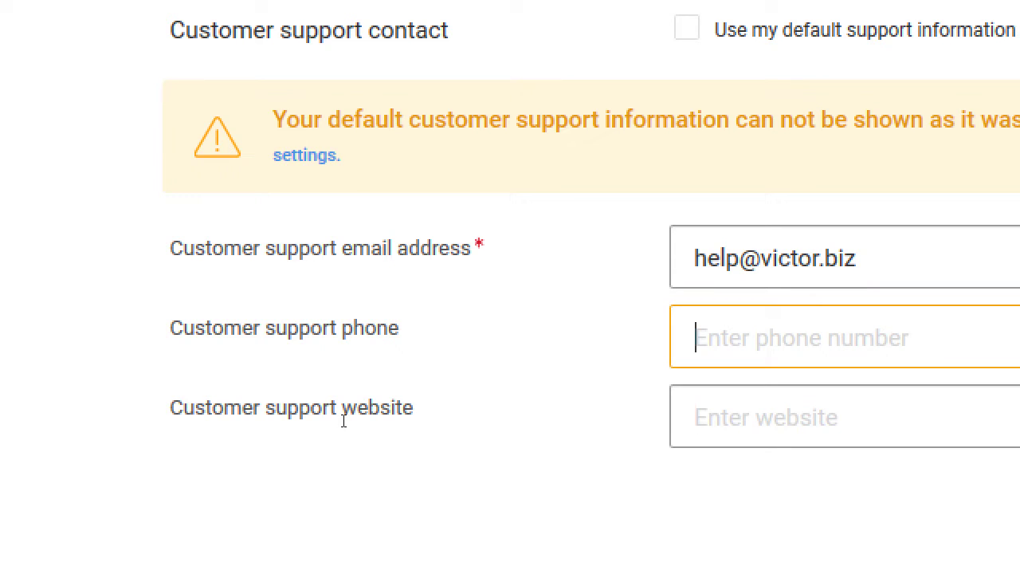
type("619-")
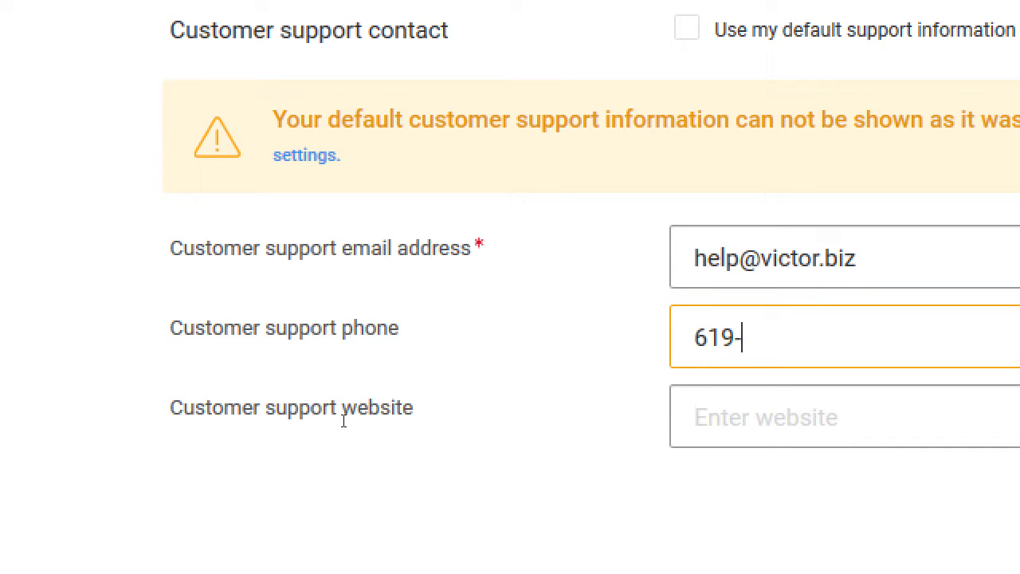
type("555-1235")
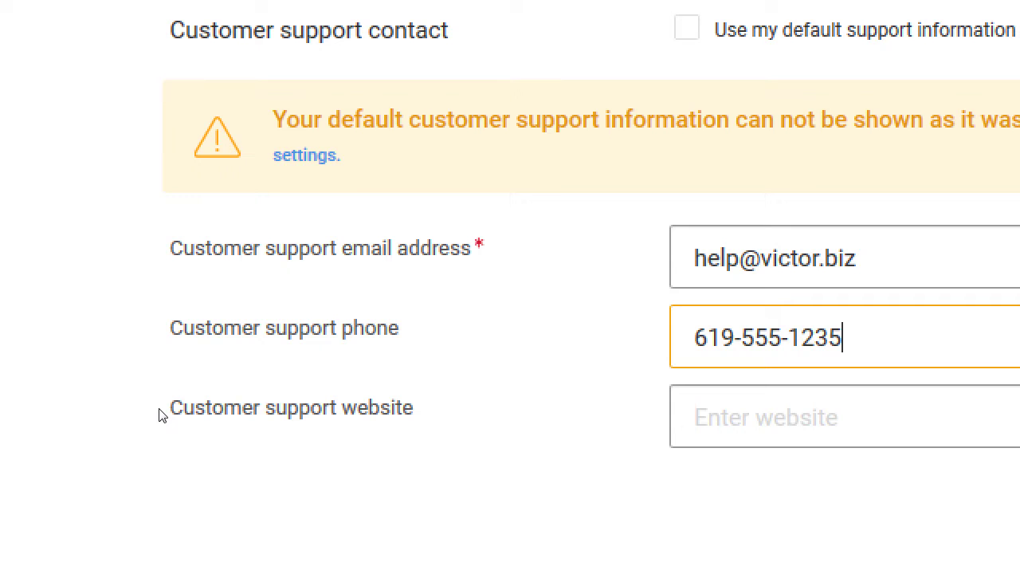
key("alt+Tab")
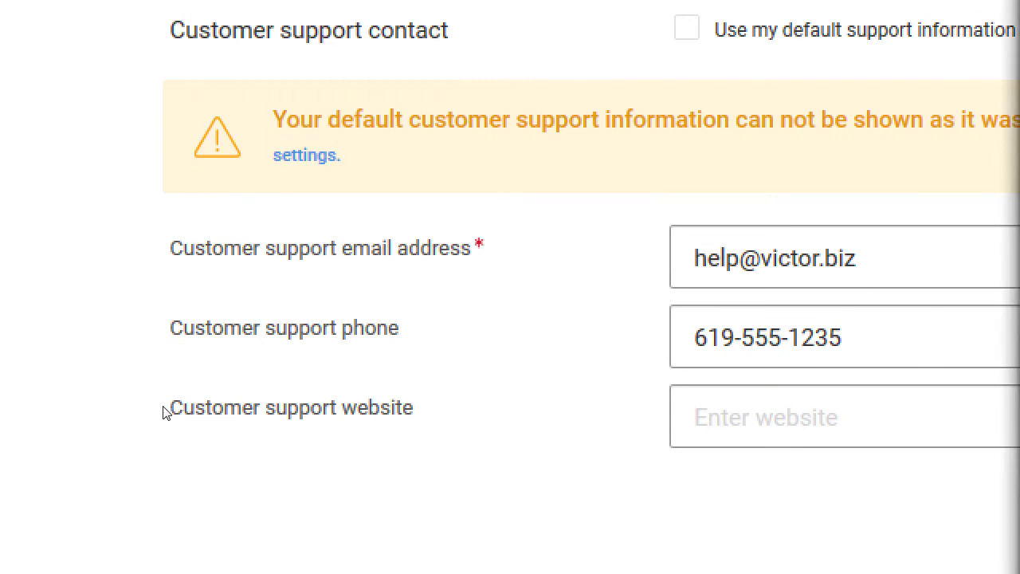
key("Return")
key("BackSpace")
type("Fore ph")
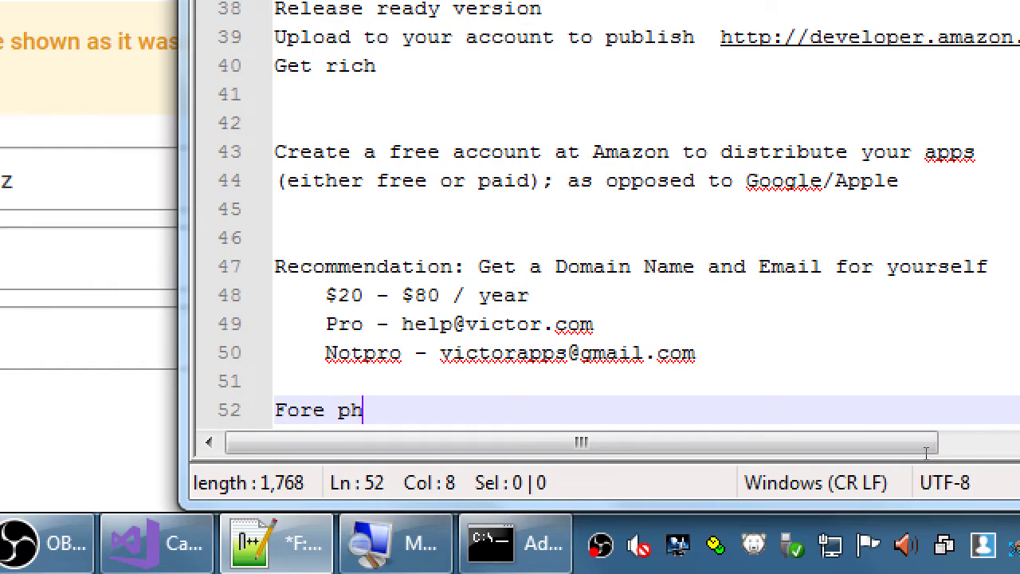
type("one numbers:")
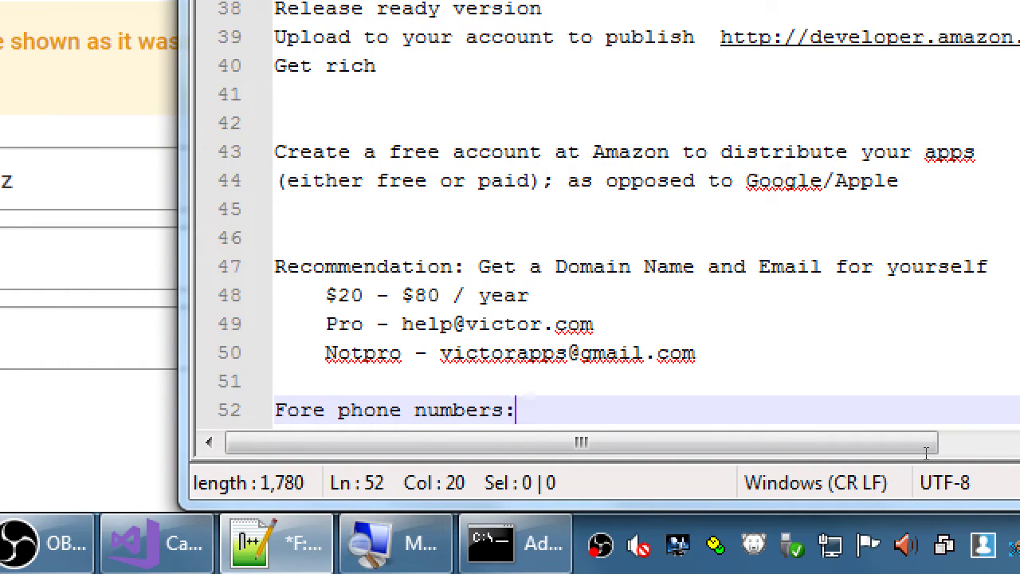
type(" get a Google Voice #")
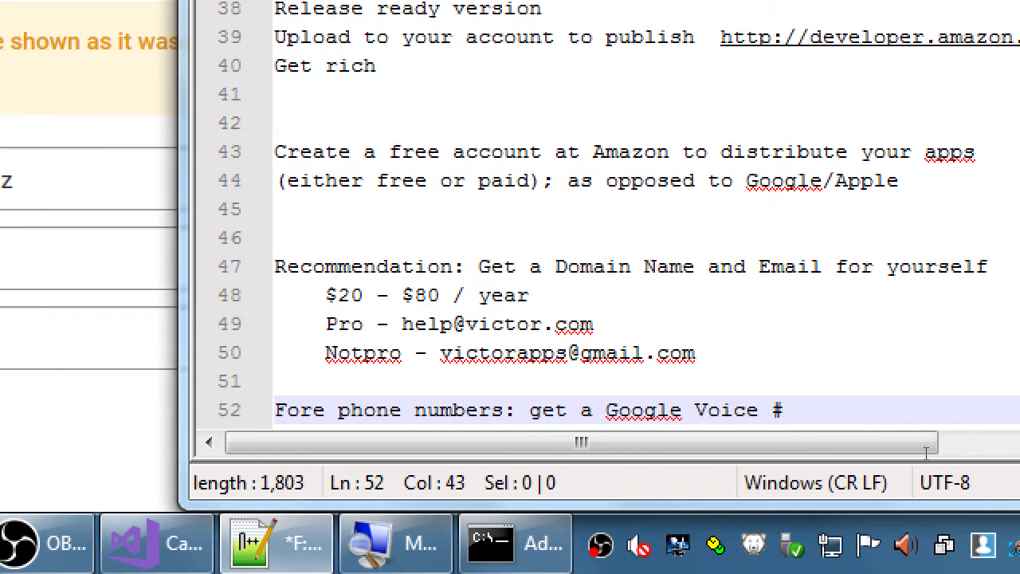
key("BackSpace")
type("http://voice.")
type("le.com")
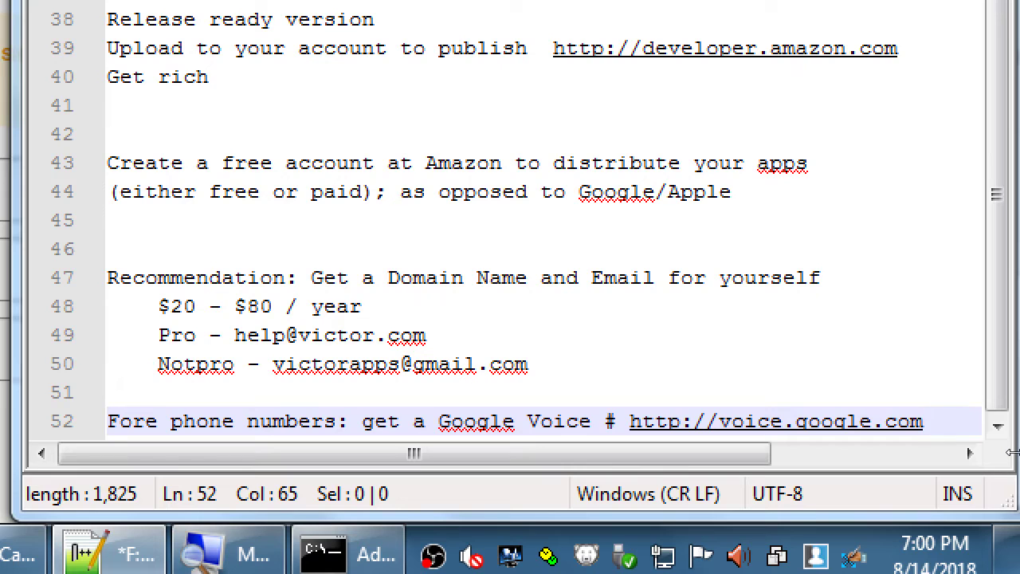
key("Home")
key("Right")
key("Right")
key("Right")
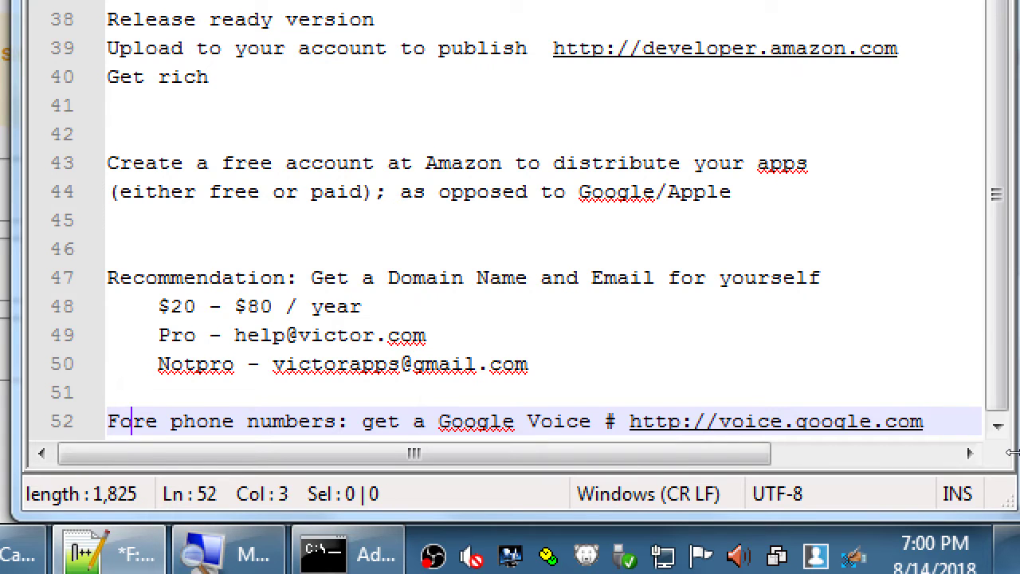
key("Delete")
key("ctrl+s")
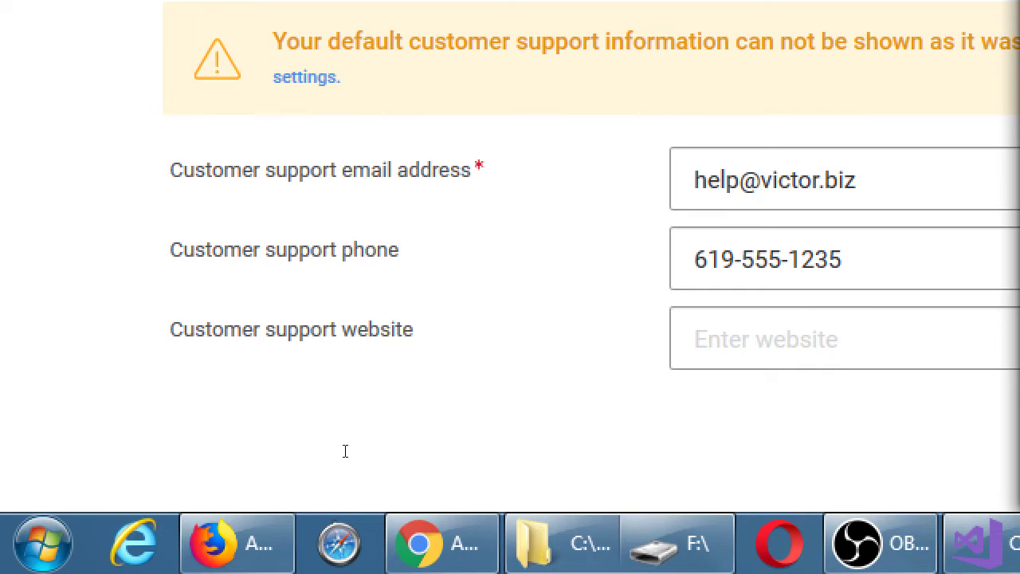
Step: Enter the business website as the customer support website and save the general information
key("alt+Tab")
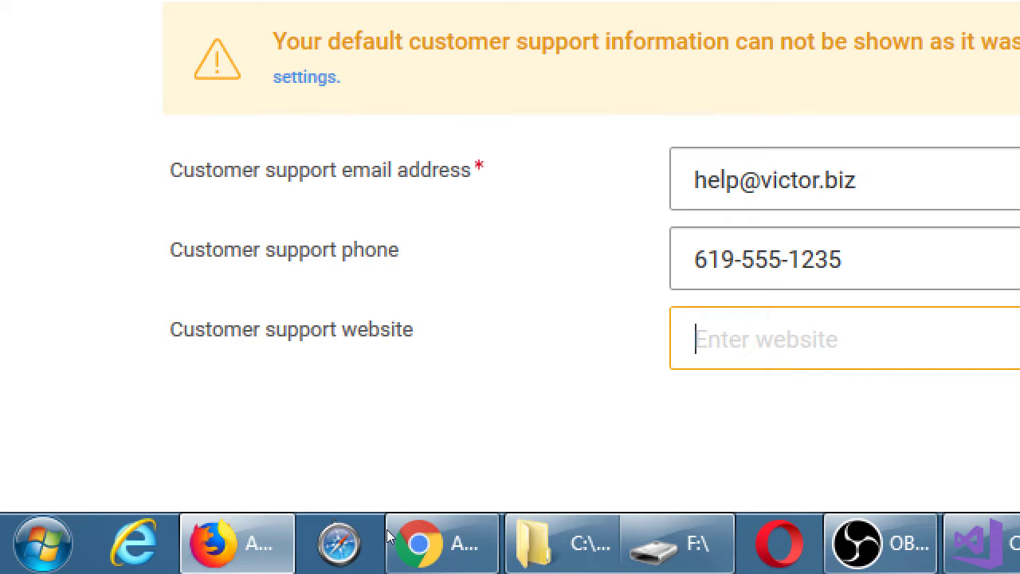
type("victor.b")
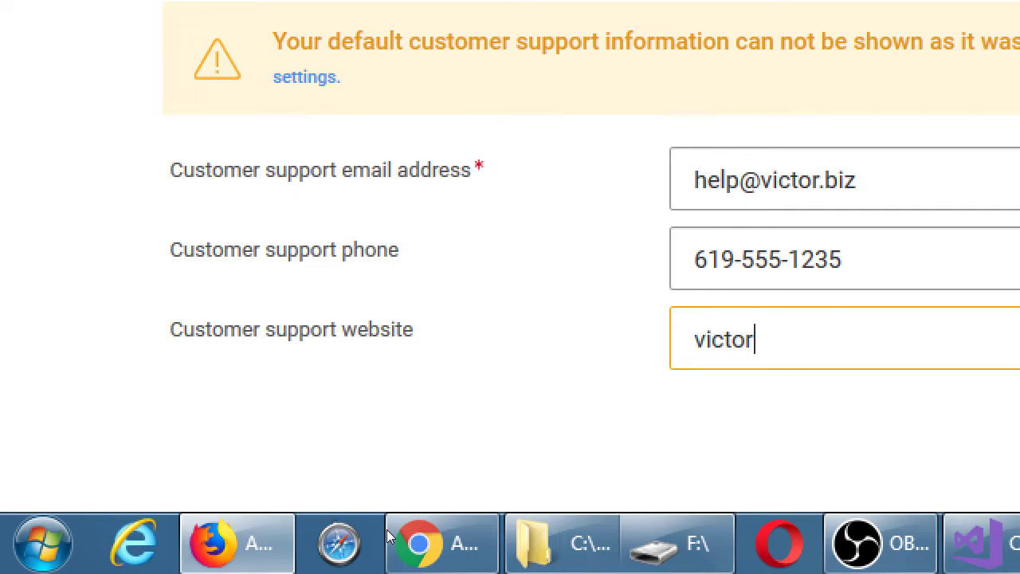
type("iz")
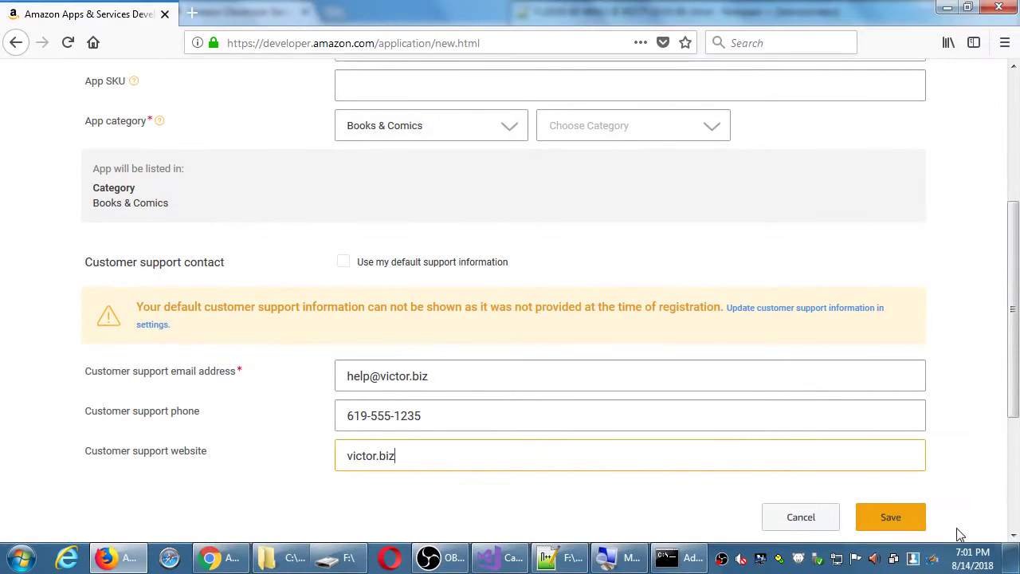
left_click(899, 519)
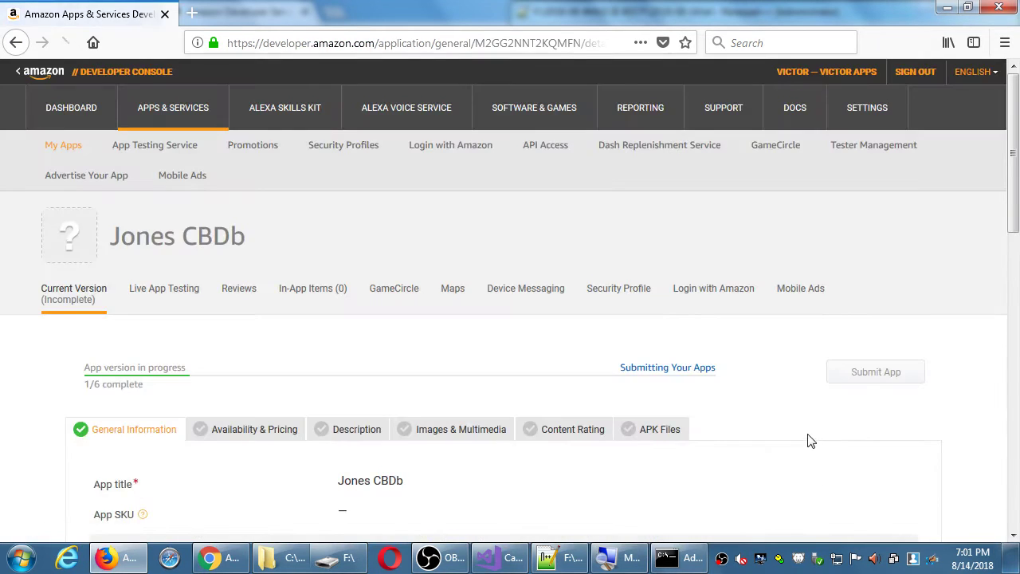
Step: Check the saved Jones CBDb listing, then return to the notes
scroll(749, 452, "down", 1)
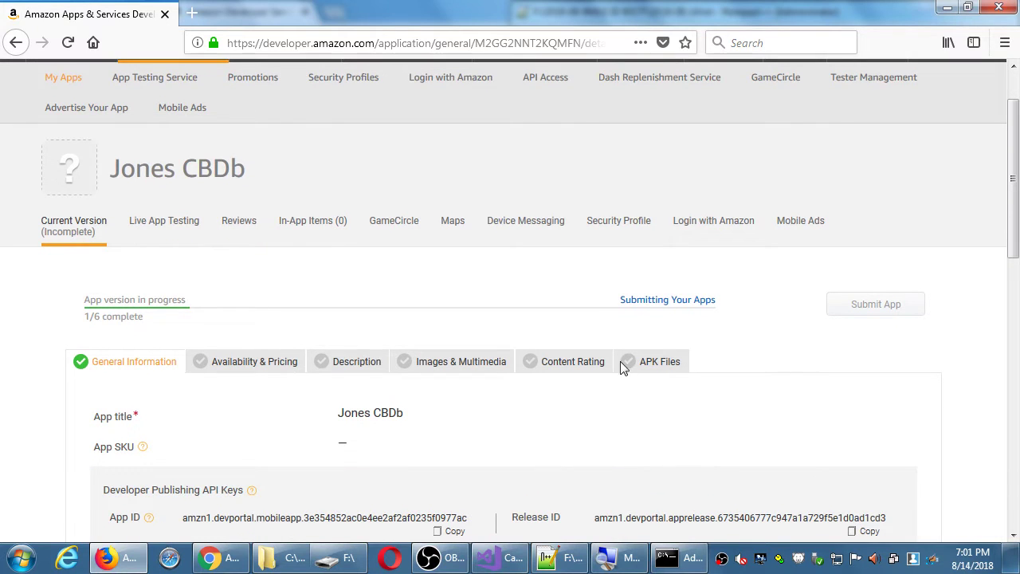
left_click_drag(135, 163, 235, 158)
left_click(236, 157)
left_click(567, 556)
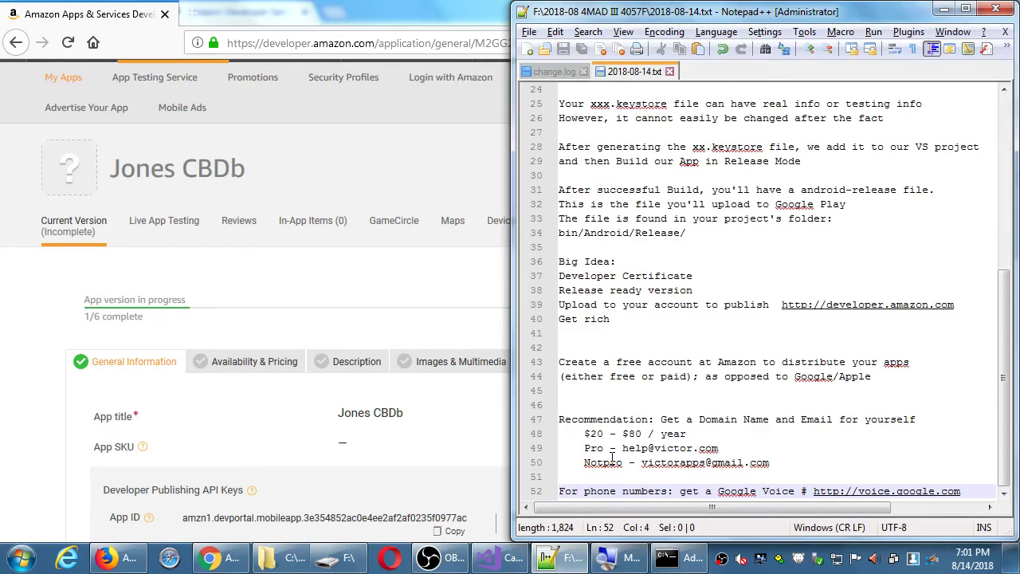
Step: Add the heading 'Some ways to get rich from your apps:' with indented item '1. Upfront purchase - Pay 99 cents now'
key("End")
key("Return")
key("Return")
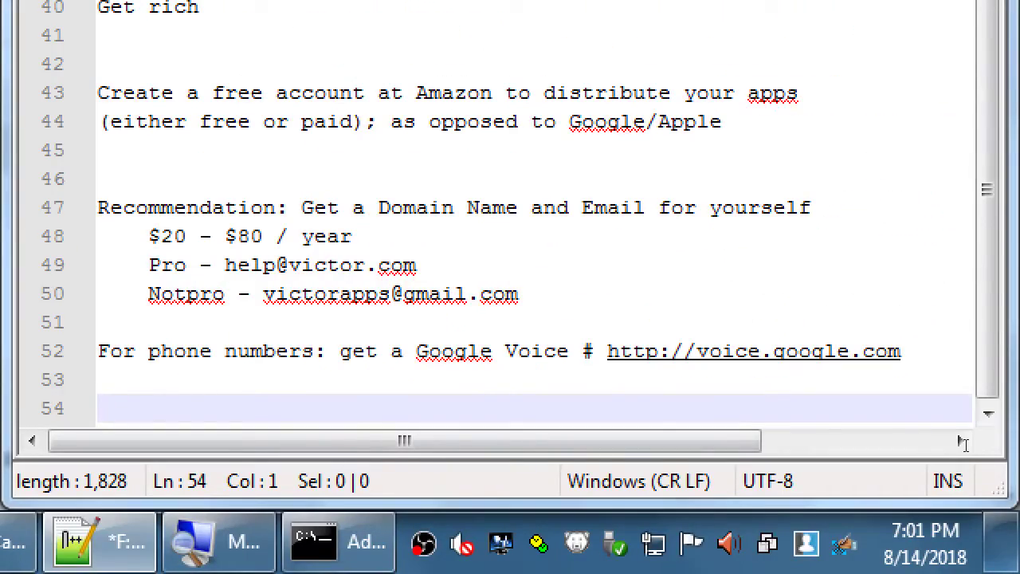
type("Some ways to get rich ")
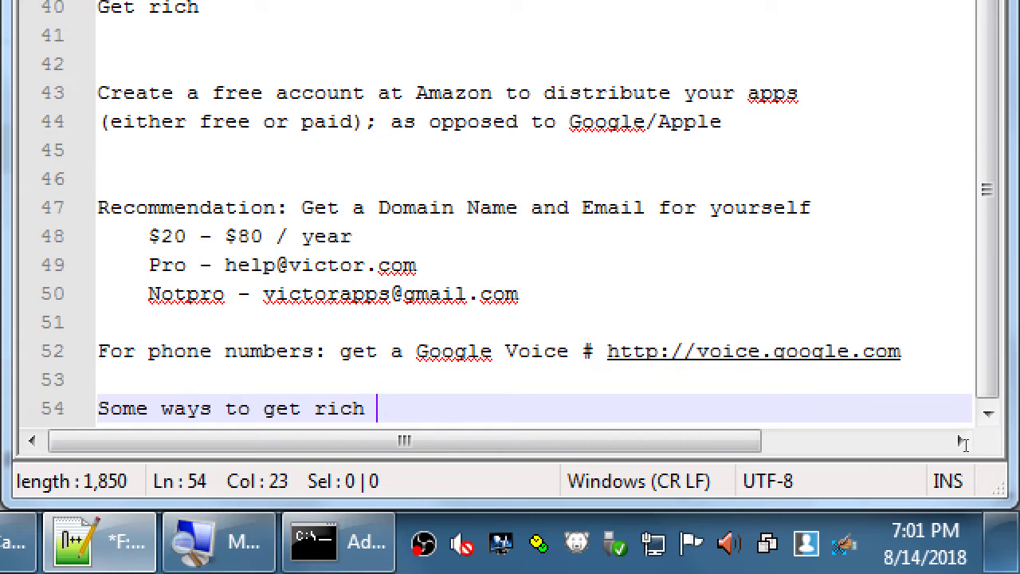
type("from your apps:")
key("Return")
key("Tab")
type("1. Upfront pur")
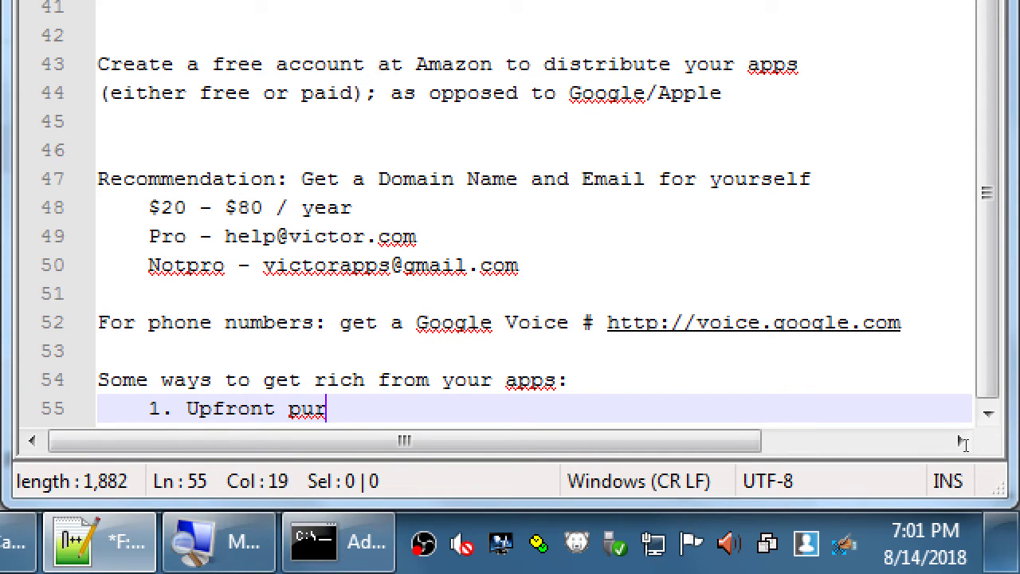
type("chase - N")
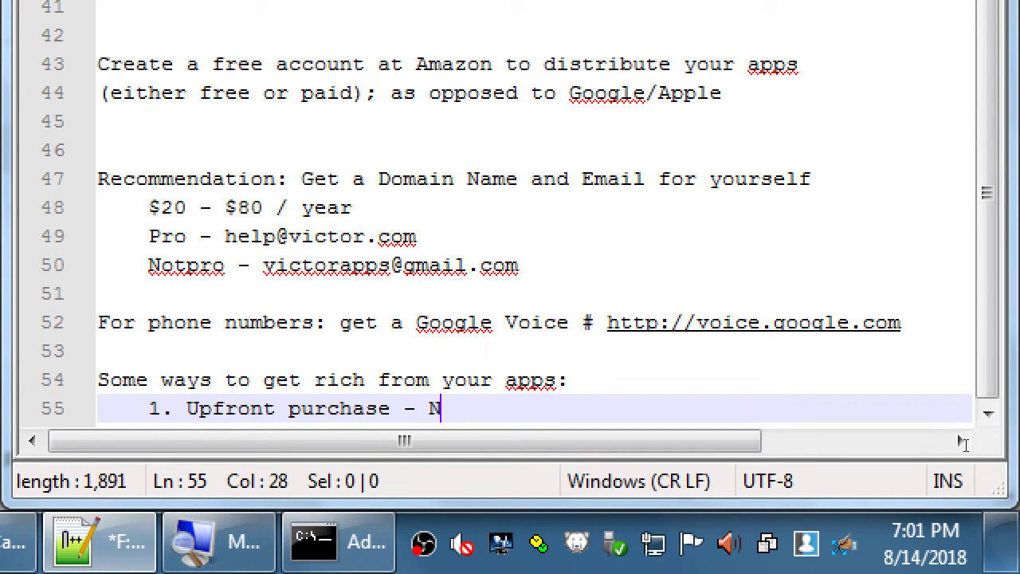
key("BackSpace")
type("Pay 99")
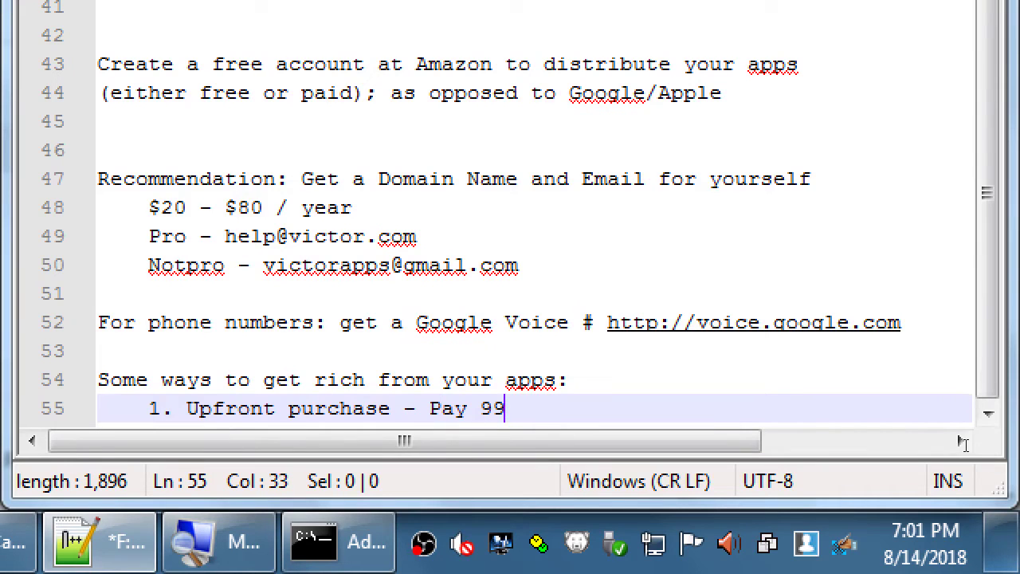
type(" cents now")
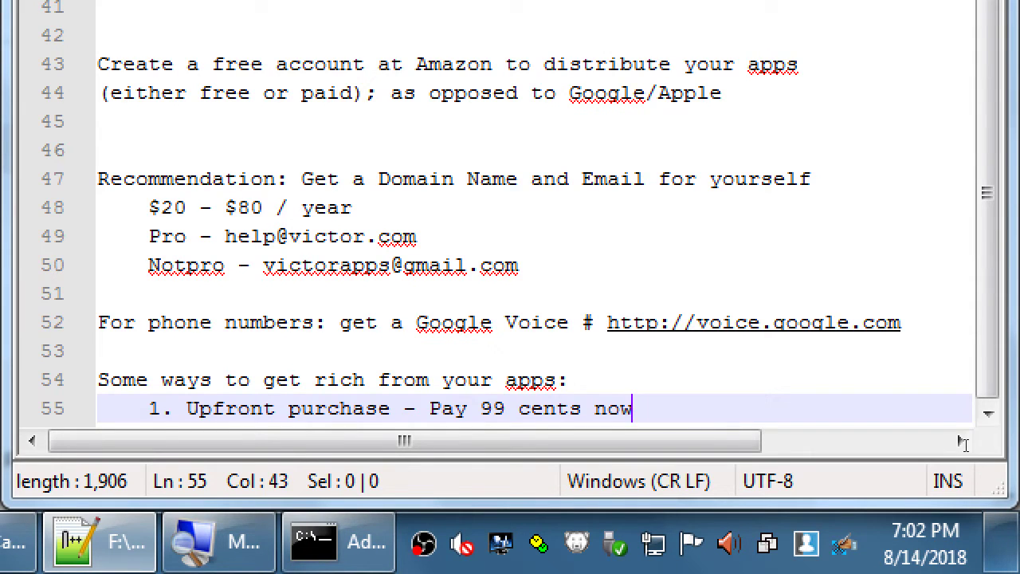
Step: Add item '2. In-app purchases - Free download, then features cost $$', fixing the spelling typo
key("Return")
type("2. In")
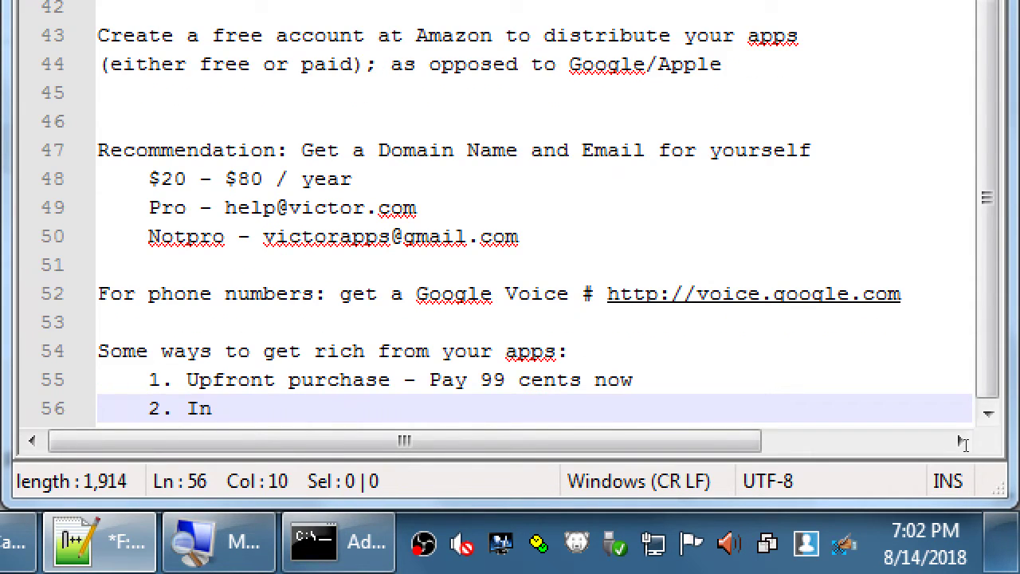
type("-app purhcases")
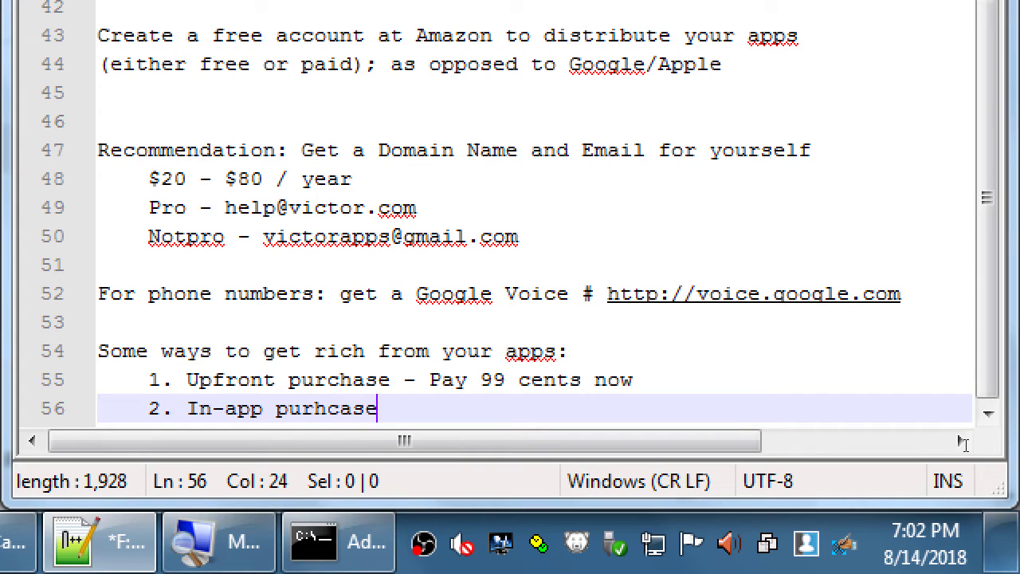
key("BackSpace")
key("BackSpace")
key("BackSpace")
key("BackSpace")
key("BackSpace")
key("BackSpace")
type("cha")
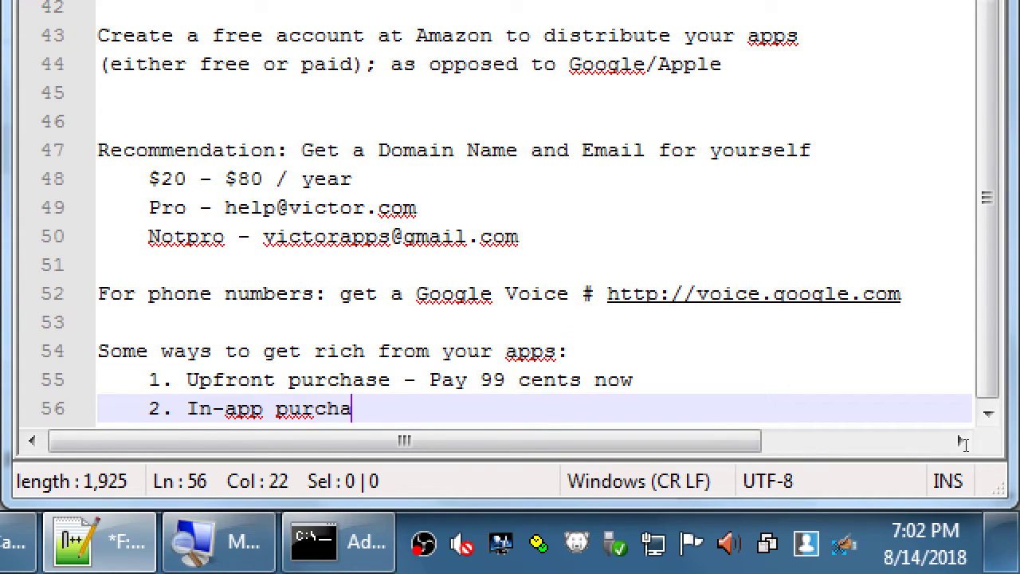
type("ses - Fre")
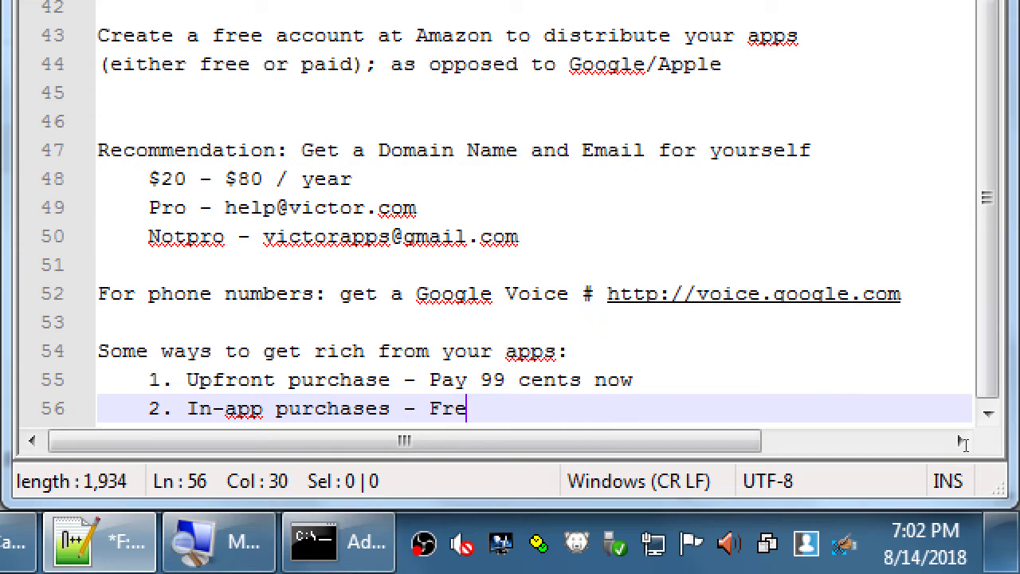
type("e download, then ")
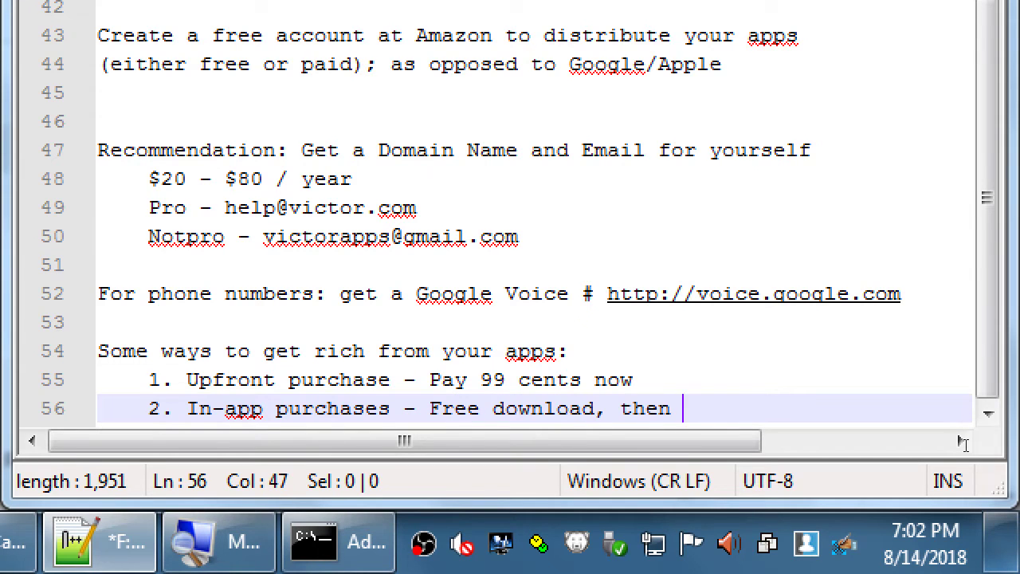
type("features c")
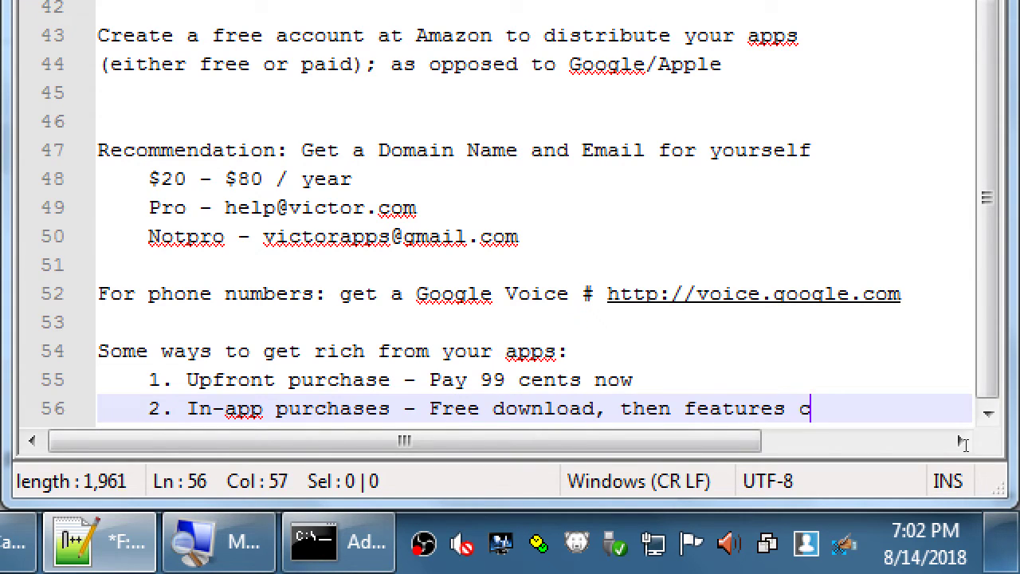
type("ost $$")
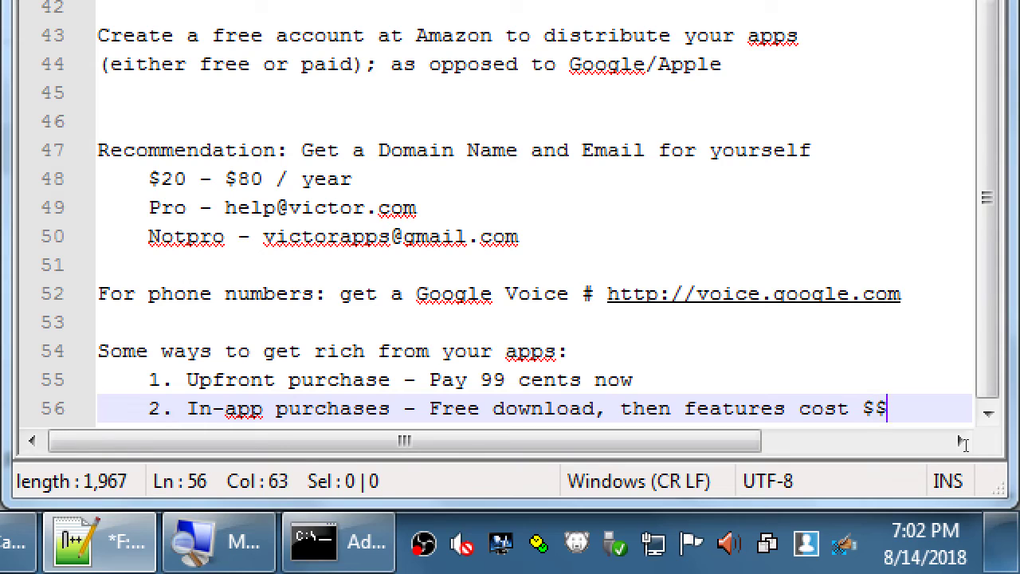